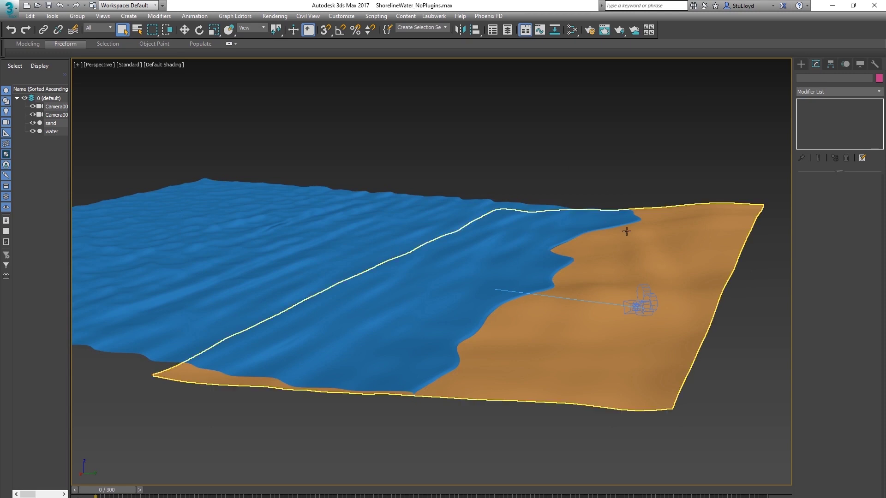
alt+middle_drag(539, 300, 536, 296)
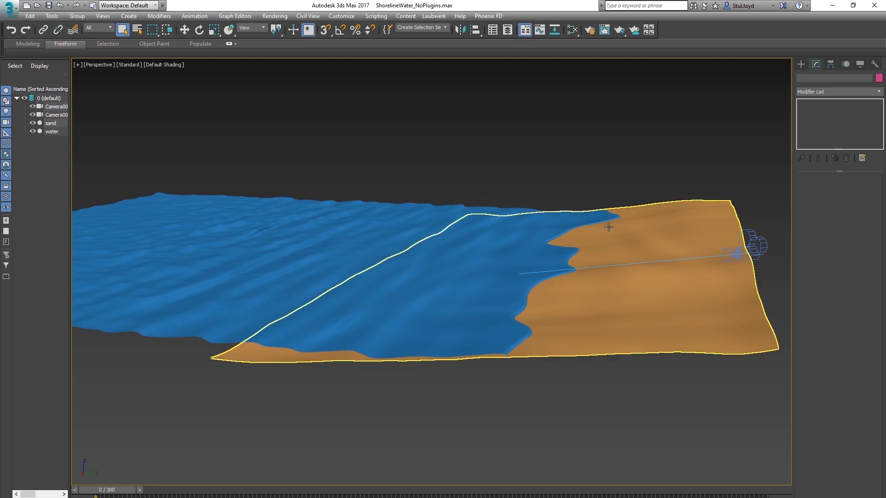
alt+middle_drag(489, 274, 546, 254)
scroll(546, 254, down, 3)
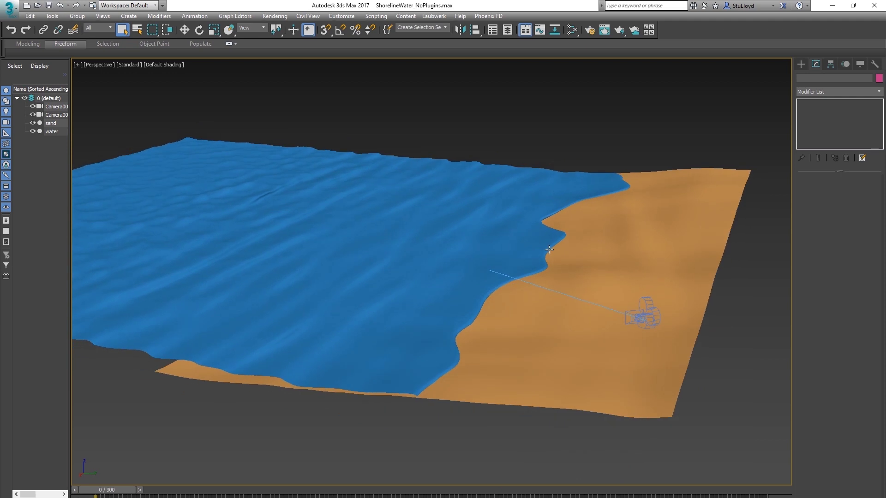
scroll(542, 259, up, 1)
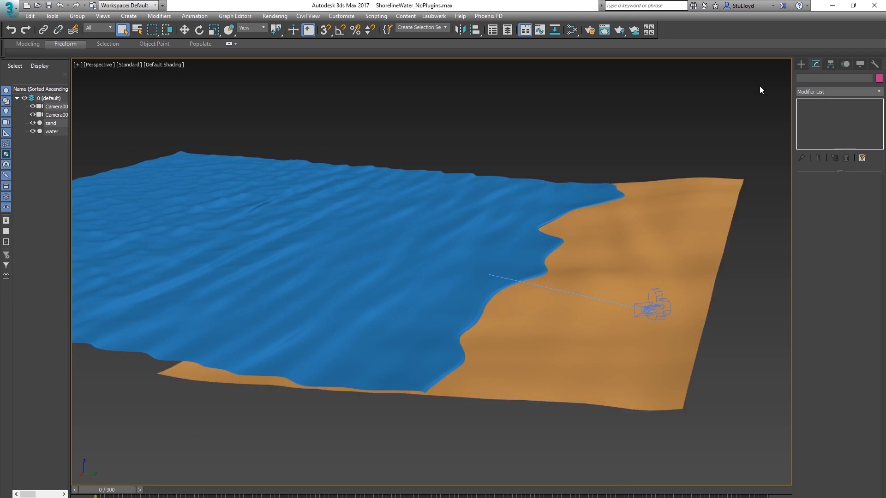
Place a free directional light above the water surface.
click(801, 63)
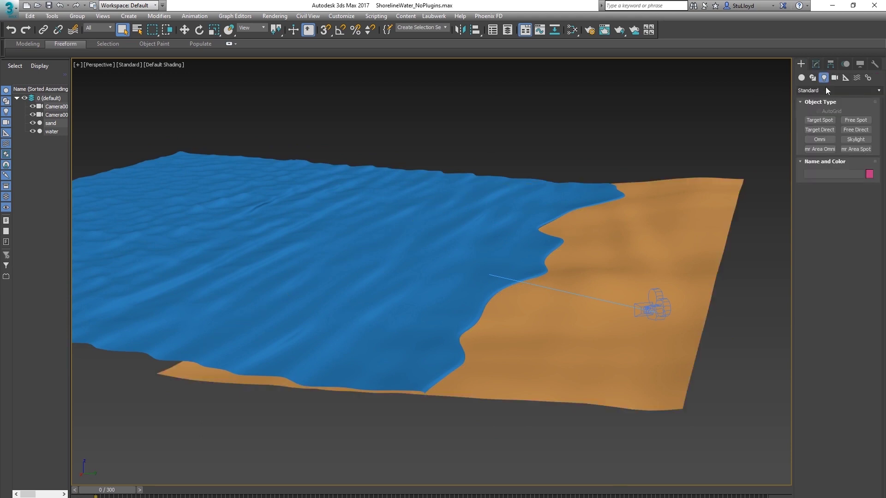
click(857, 129)
click(541, 162)
click(184, 29)
Turn on Adv. Ray Traced shadows for the directional light and widen its falloff to 500 cm.
click(815, 64)
click(807, 229)
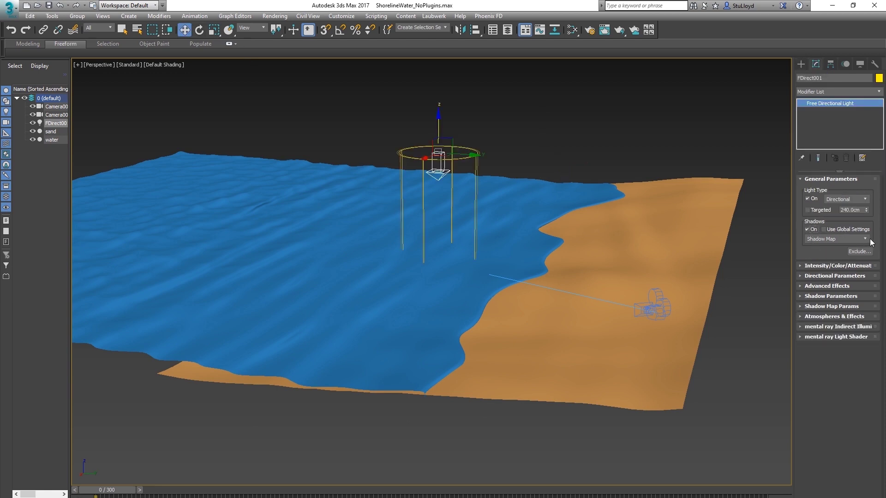
click(869, 239)
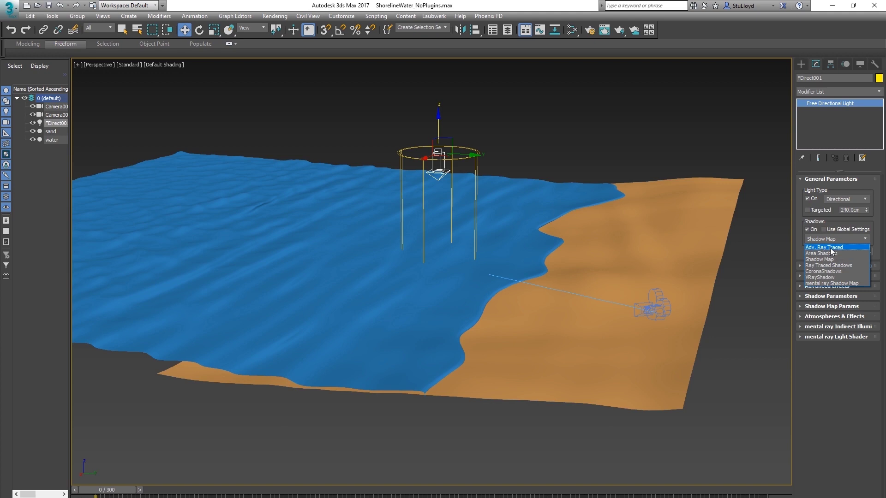
click(831, 248)
click(802, 275)
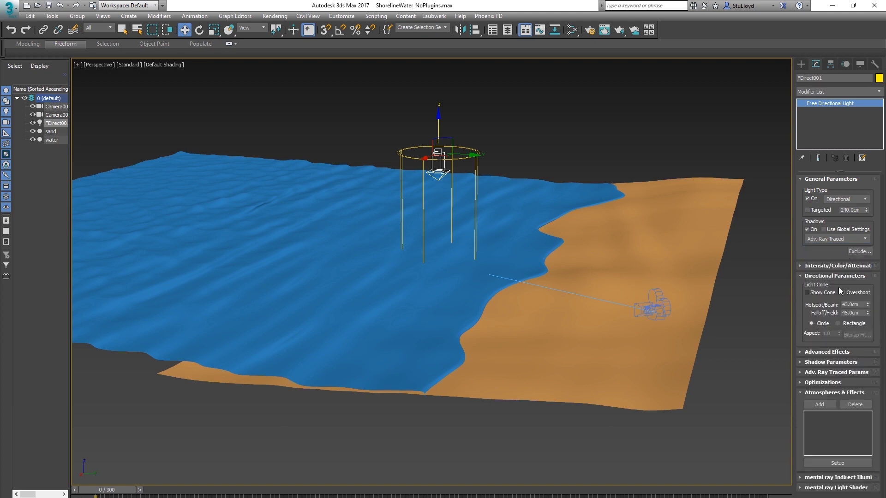
drag(866, 308, 792, 93)
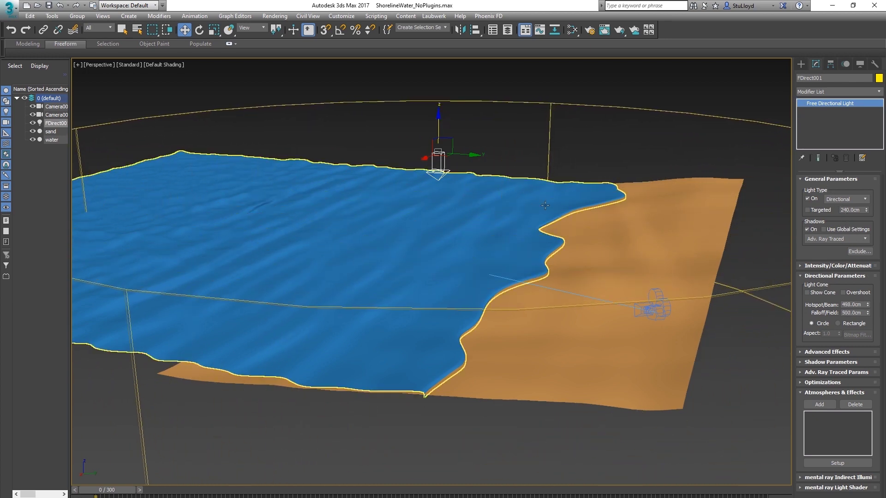
Set the light's advanced ray-traced shadow bias to 0.01.
click(830, 361)
click(836, 309)
click(834, 342)
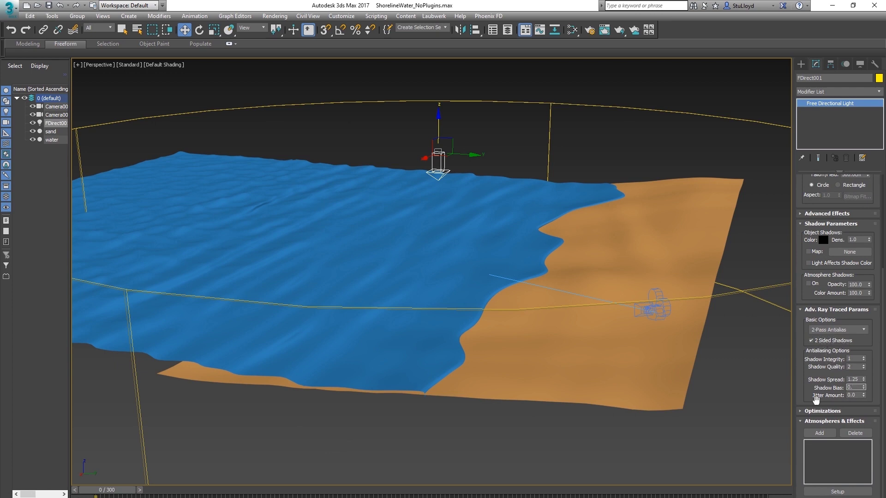
Test-render the perspective view to check the directional light's shadows, closing the rendered image when done.
alt+middle_drag(567, 166, 587, 151)
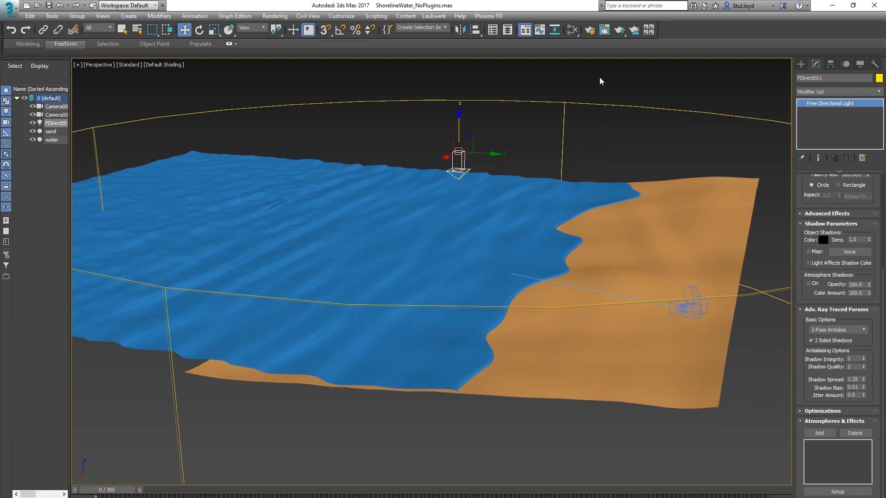
click(619, 30)
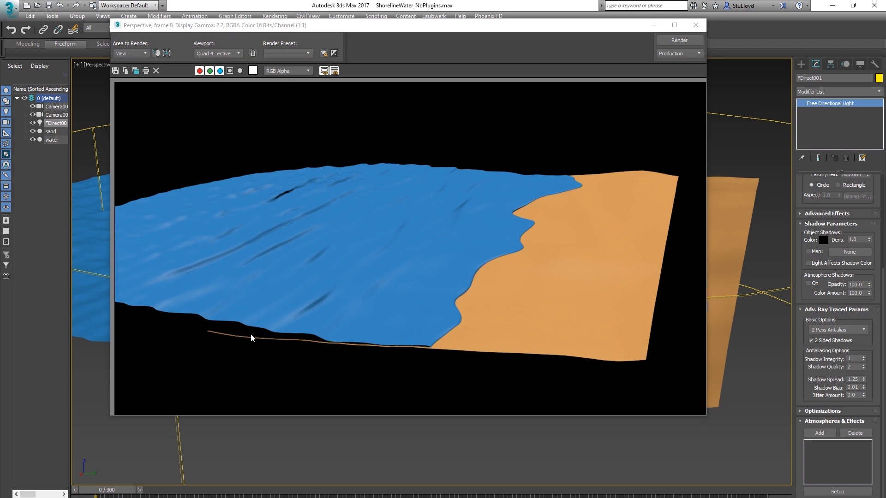
click(695, 26)
Turn off Visible to Camera in the water object's properties.
click(258, 162)
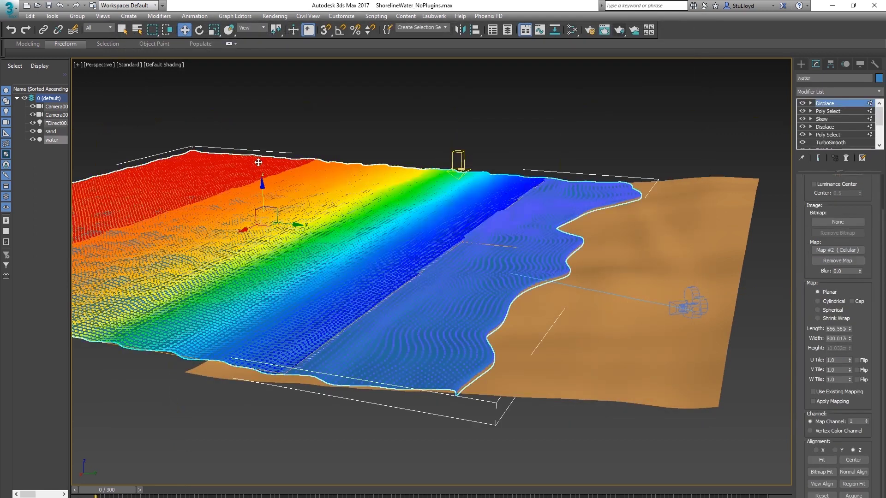
right_click(258, 159)
click(277, 230)
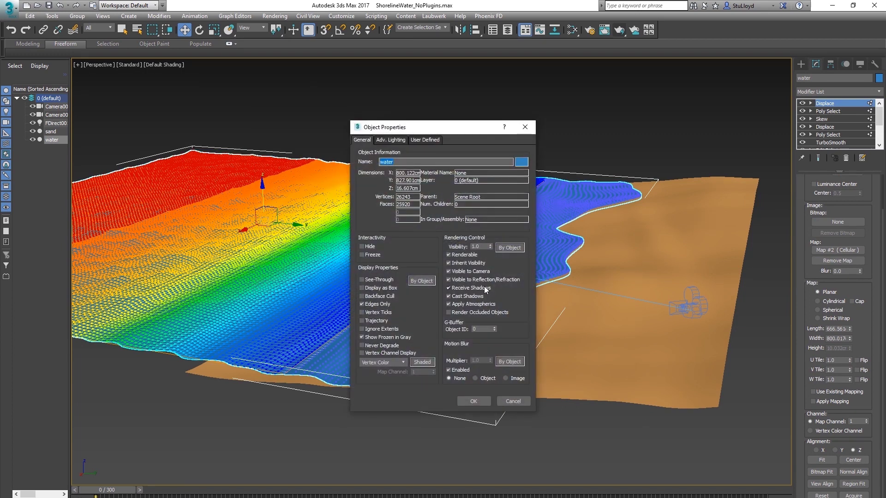
click(470, 272)
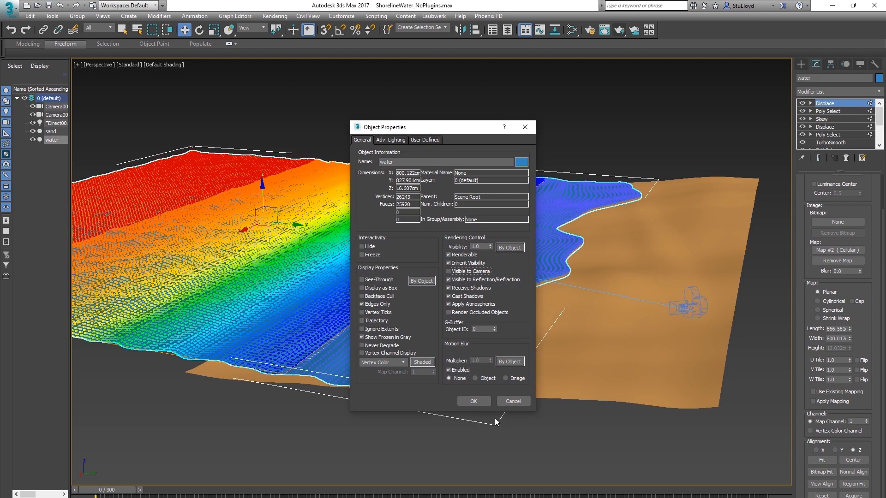
click(473, 401)
Render the perspective view again to check the scene with the water hidden from the camera.
click(619, 30)
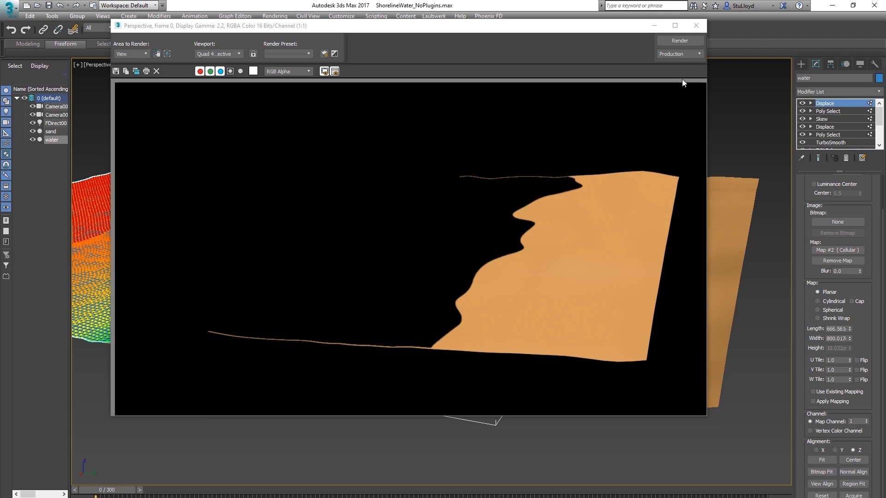
click(696, 26)
Set up Render To Texture for the sand object with a ShadowsMap output element.
click(650, 136)
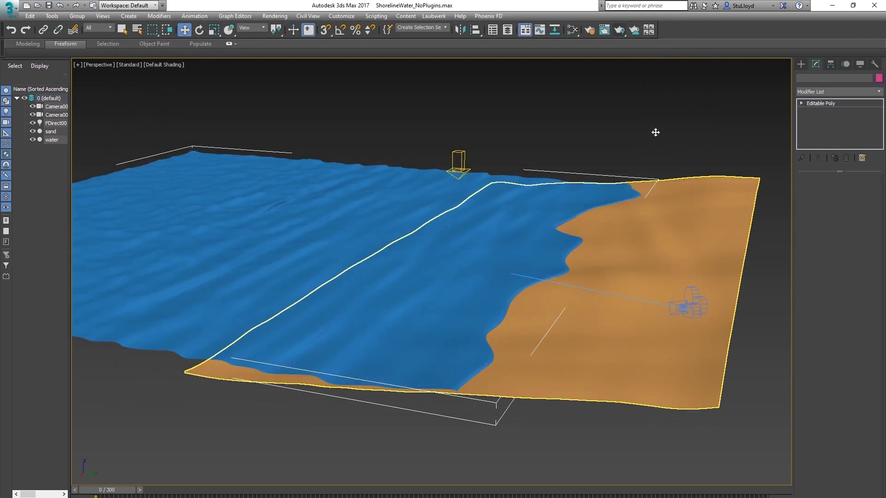
click(679, 194)
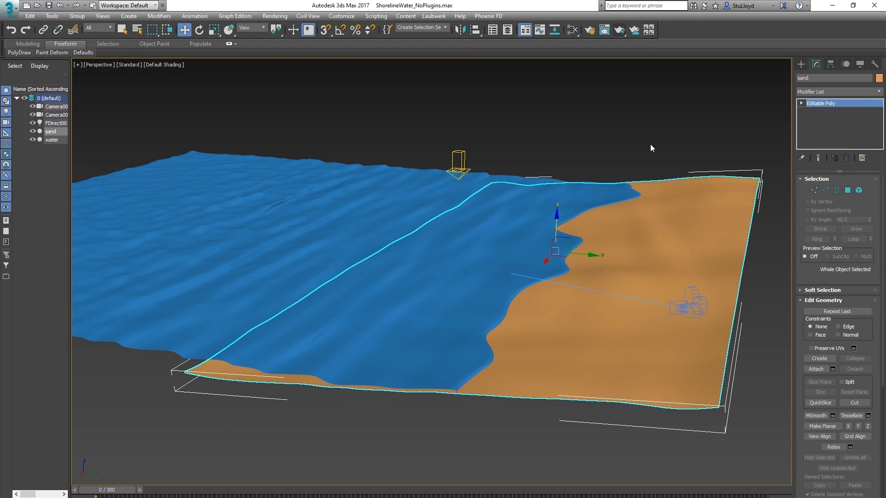
key(0)
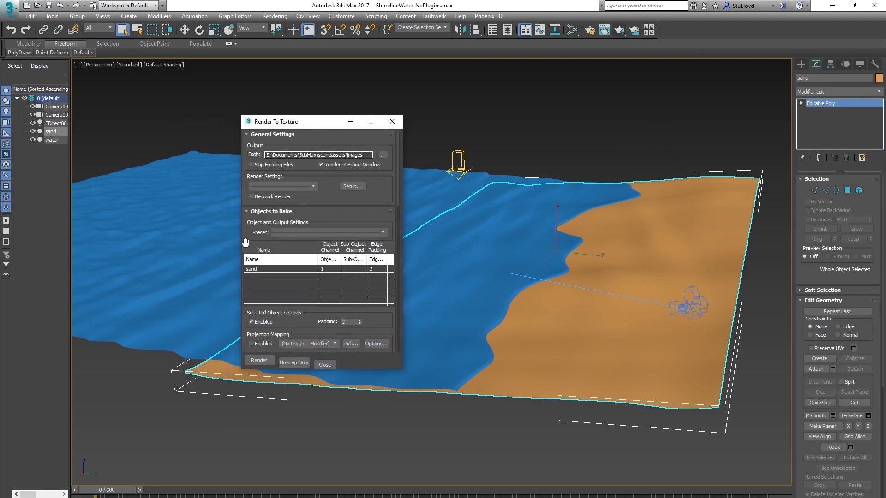
scroll(246, 258, down, 3)
scroll(263, 286, down, 3)
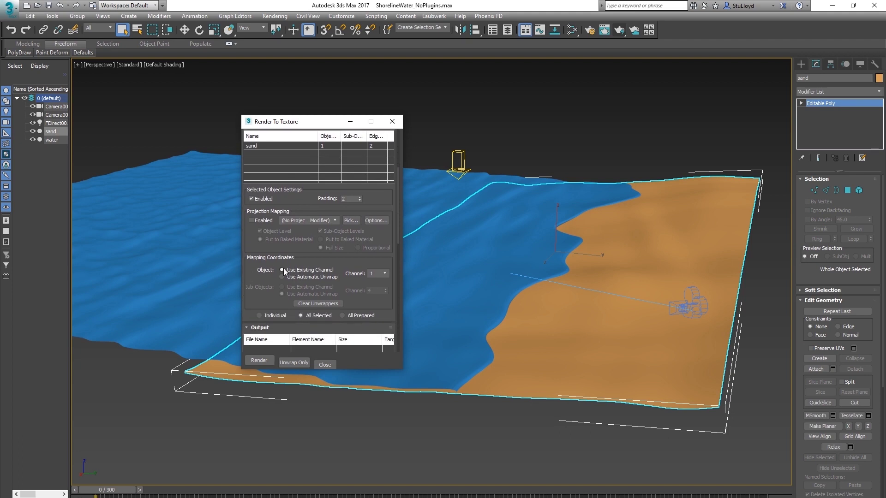
scroll(252, 301, down, 3)
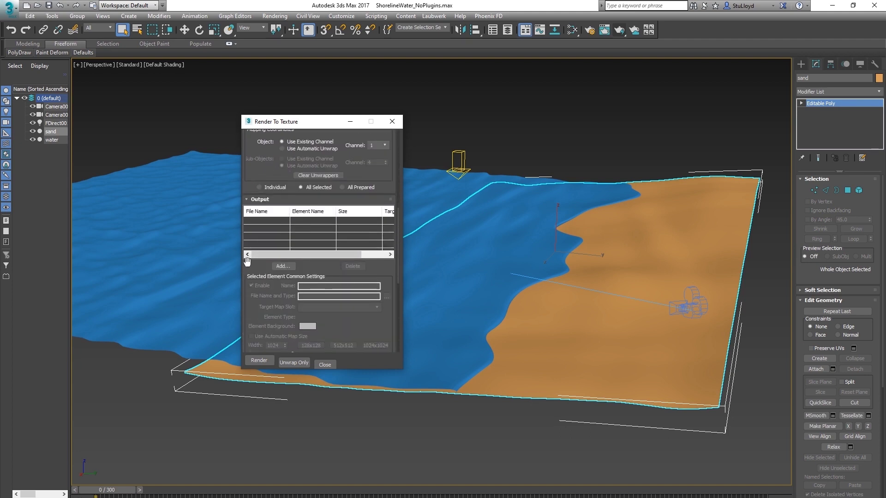
scroll(253, 256, down, 2)
click(284, 253)
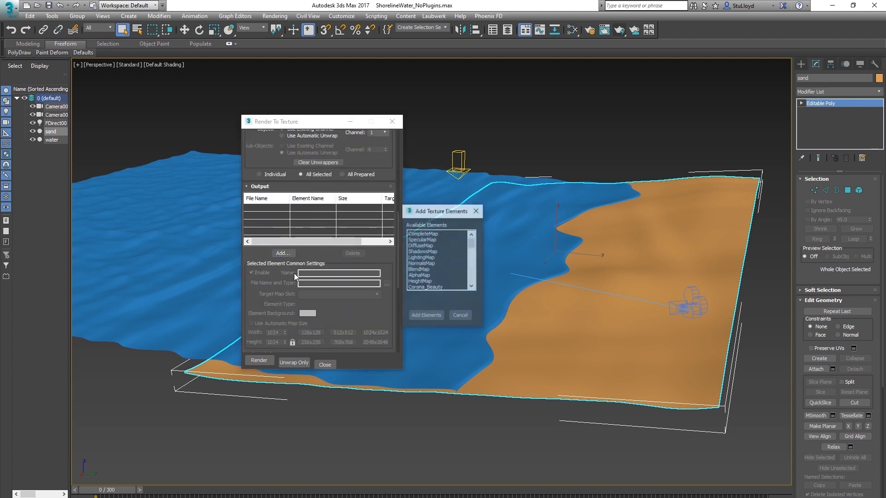
click(428, 252)
click(427, 316)
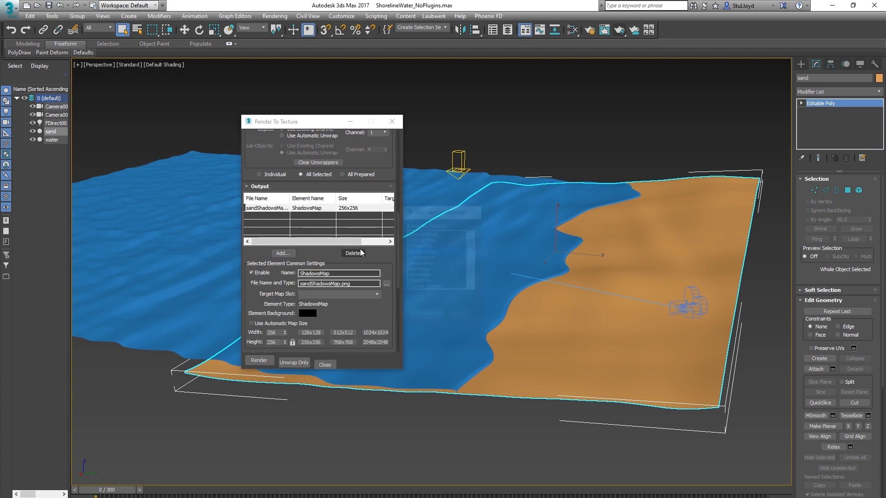
Save the shadow element's output as sandShadowsMap.png and set its map size to 1024x1024.
scroll(257, 301, down, 2)
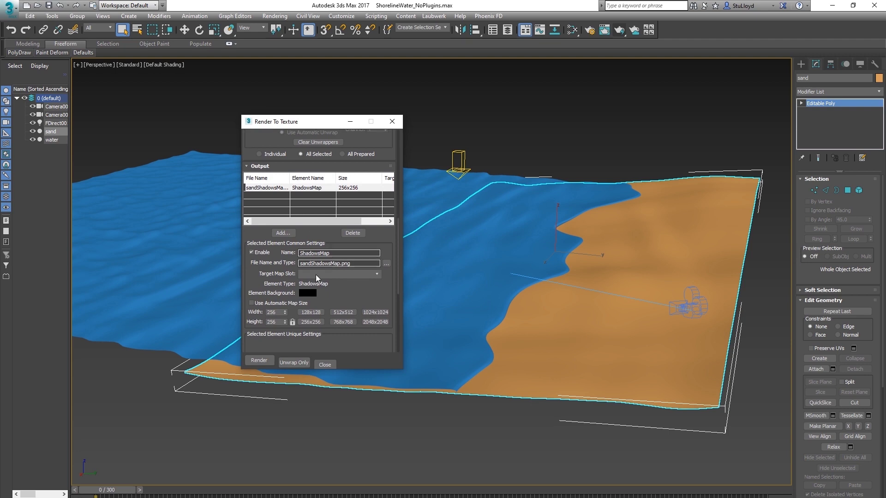
scroll(313, 250, down, 2)
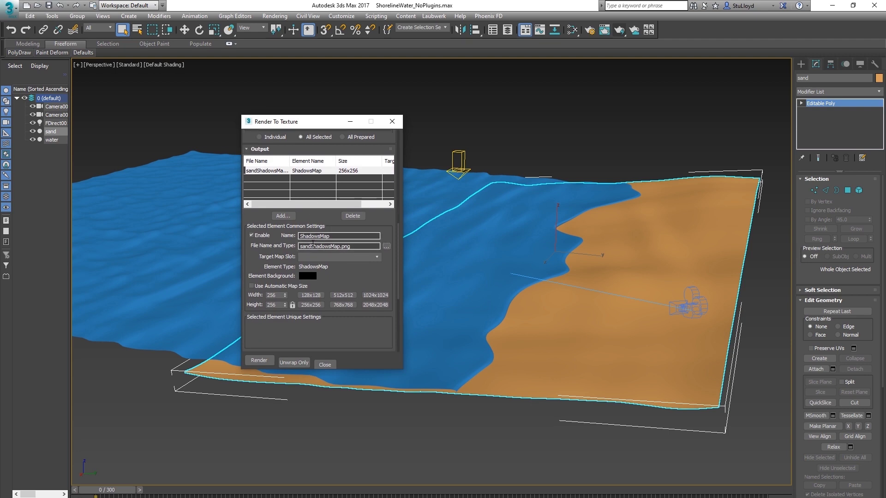
click(387, 246)
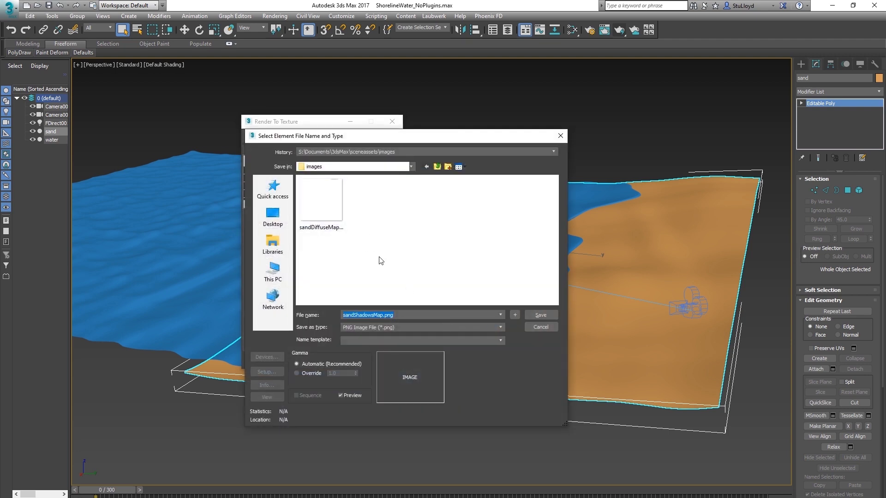
click(540, 315)
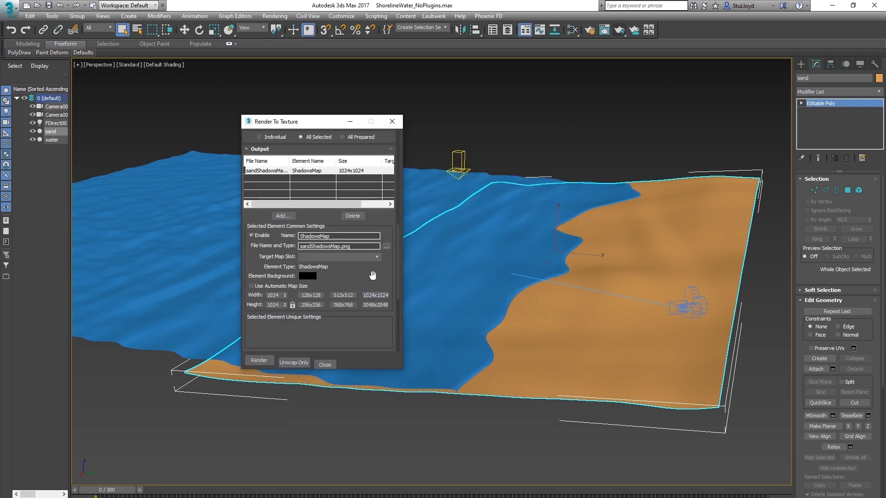
Enable Render to Files Only in the baked material settings.
scroll(296, 295, down, 5)
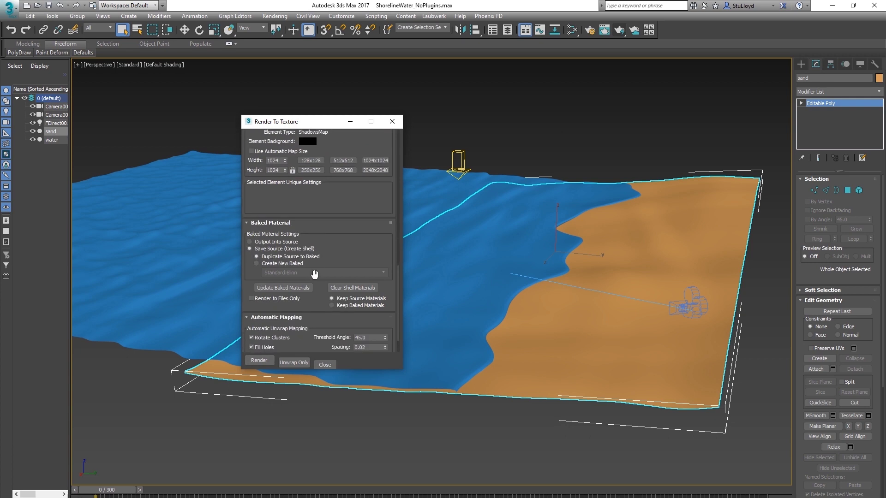
scroll(261, 264, down, 2)
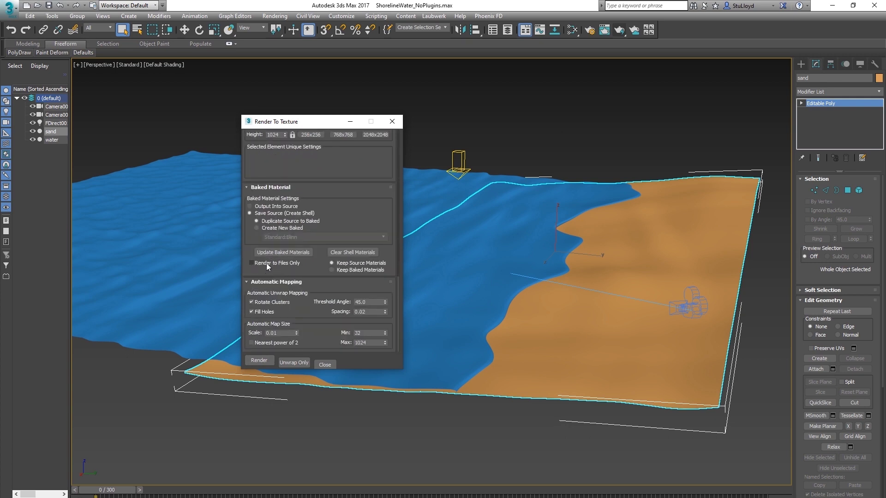
click(252, 262)
scroll(252, 243, up, 1)
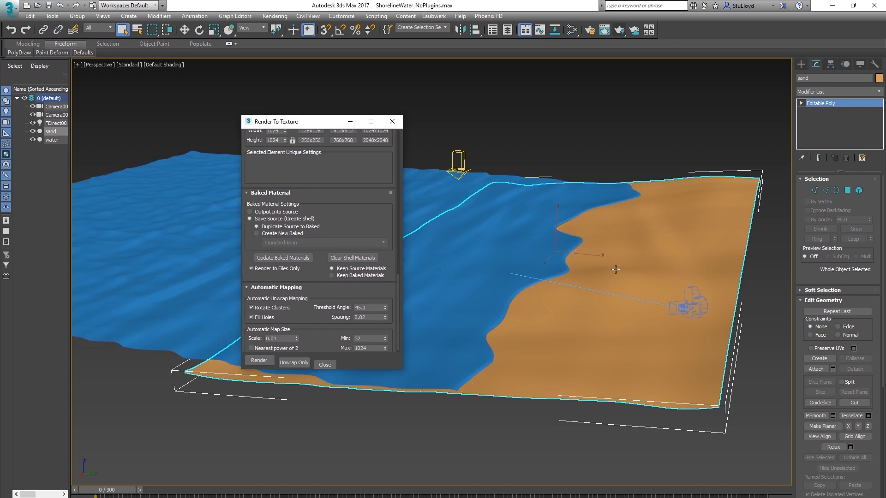
scroll(245, 249, down, 1)
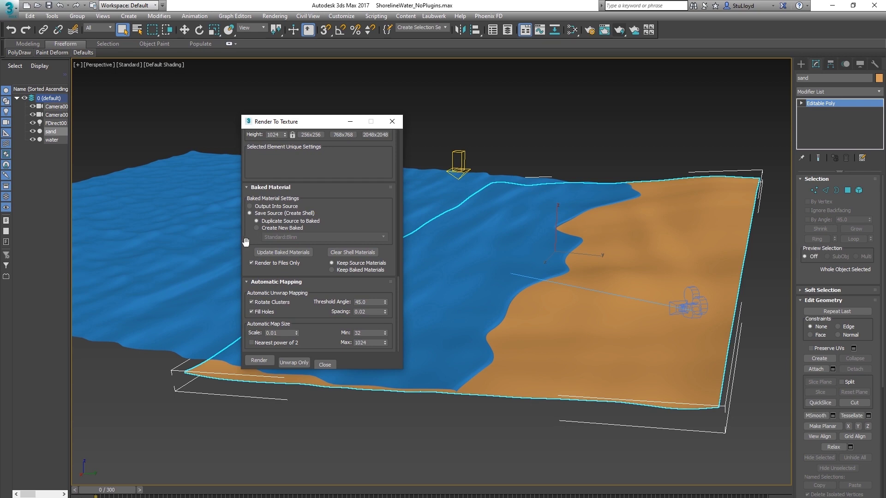
Bake the sand's shadow map to file and close the rendered image.
scroll(245, 242, up, 5)
click(258, 360)
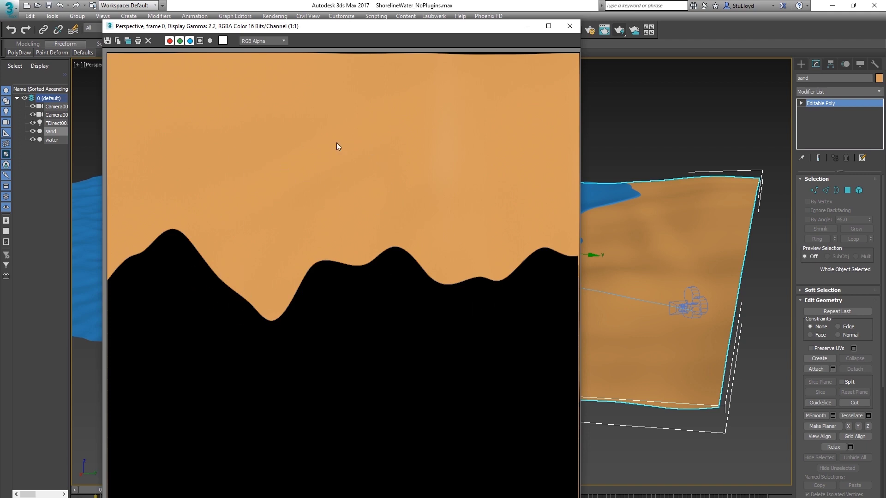
click(569, 26)
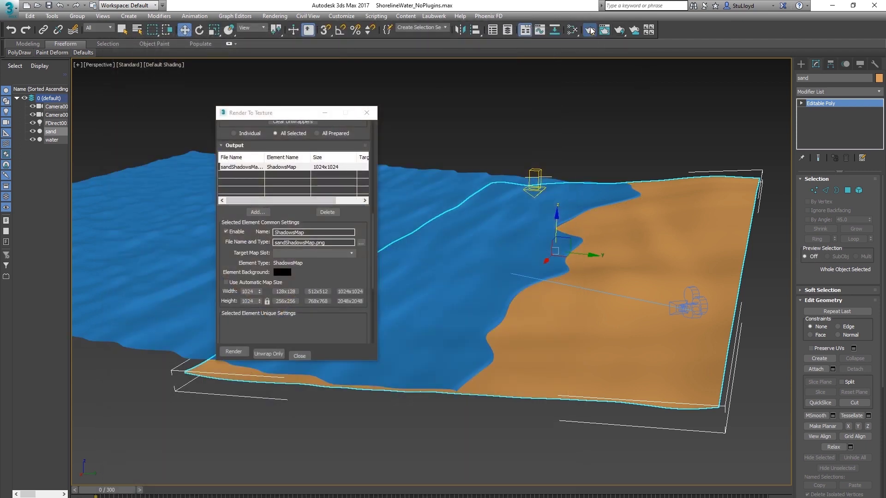
click(489, 242)
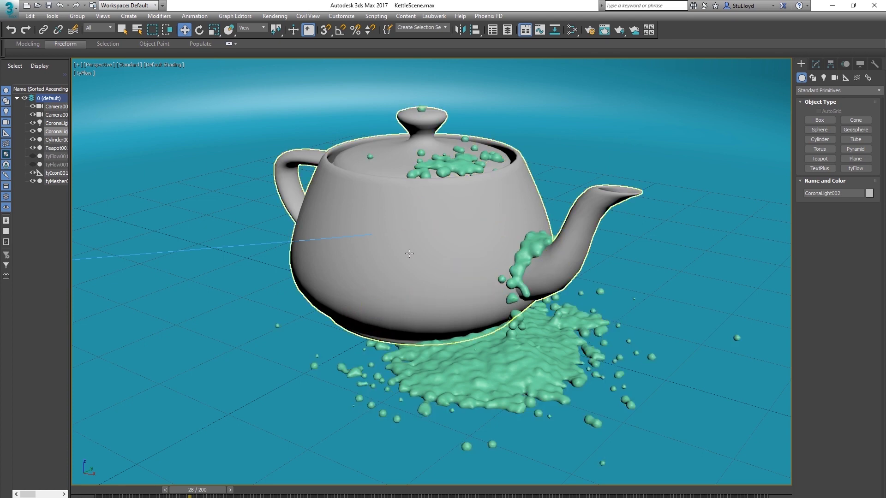
Open the Slate Material Editor and add a CoronaDistance map to the node view.
middle_drag(570, 175, 567, 176)
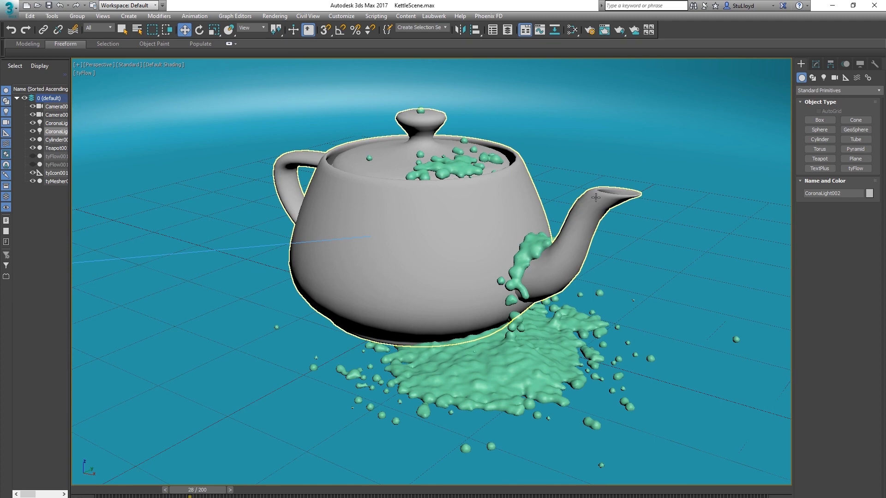
click(571, 31)
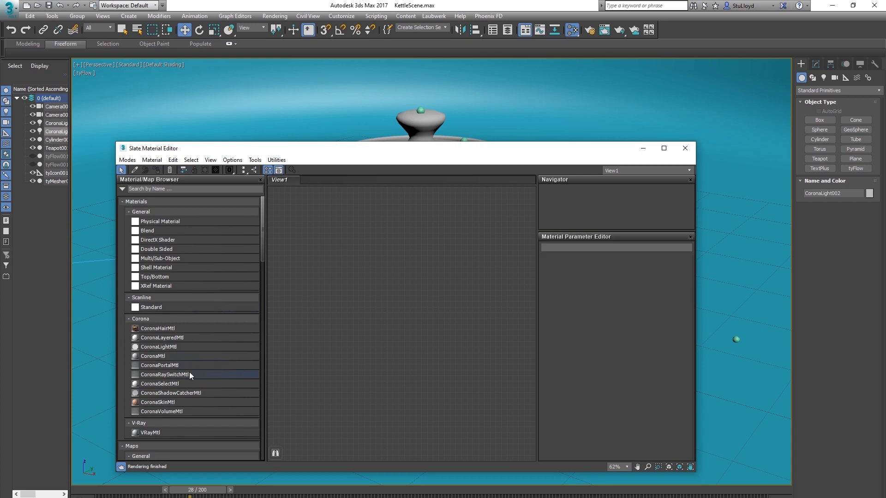
scroll(192, 365, down, 20)
scroll(176, 282, up, 3)
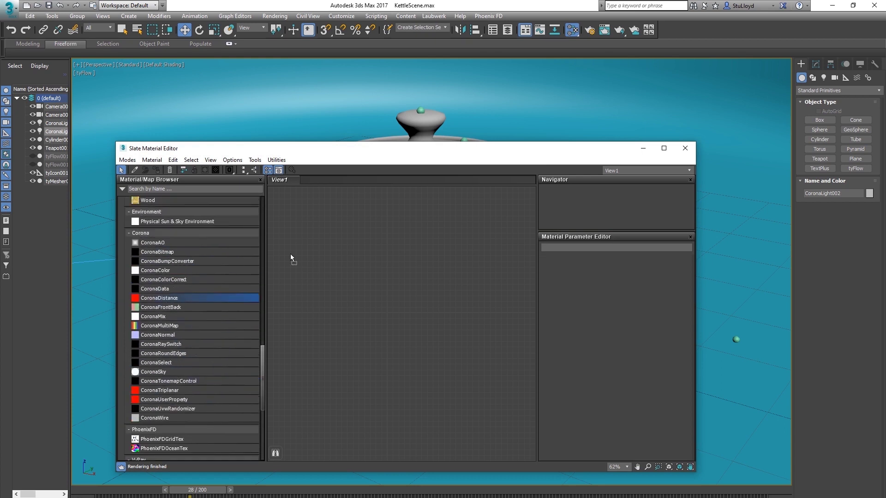
drag(335, 283, 333, 285)
scroll(364, 300, up, 4)
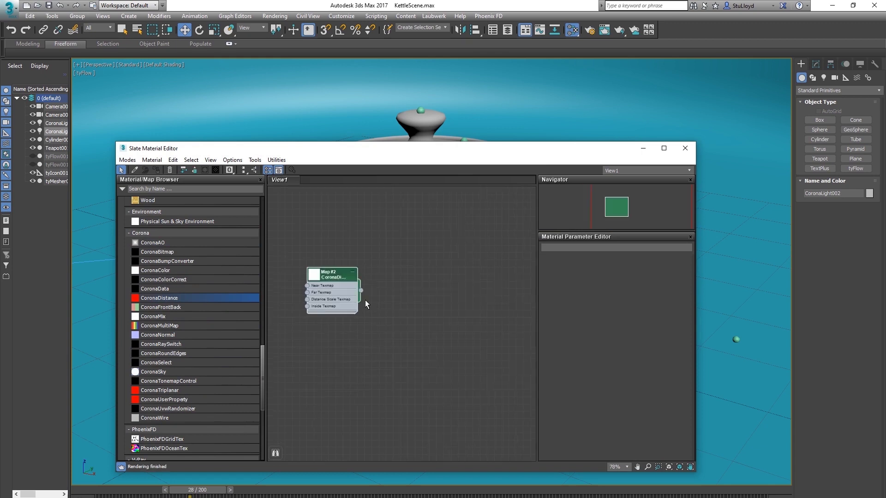
Add a CoronaMtl material and connect the distance map to its Diffuse color.
scroll(367, 288, up, 1)
scroll(162, 237, up, 15)
drag(153, 323, 477, 246)
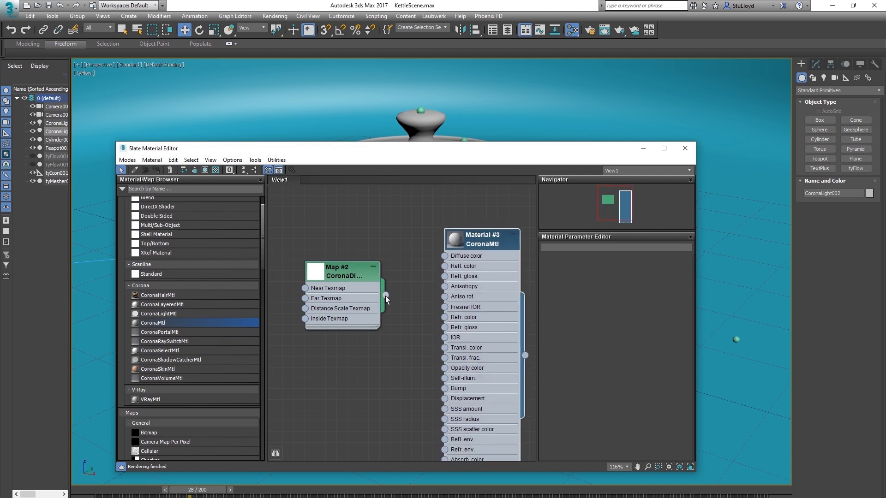
drag(401, 254, 444, 256)
Assign the material to the teapot and pick the fluid mesh tyMesher001 as the map's Distance from object.
drag(369, 148, 339, 181)
drag(496, 387, 381, 142)
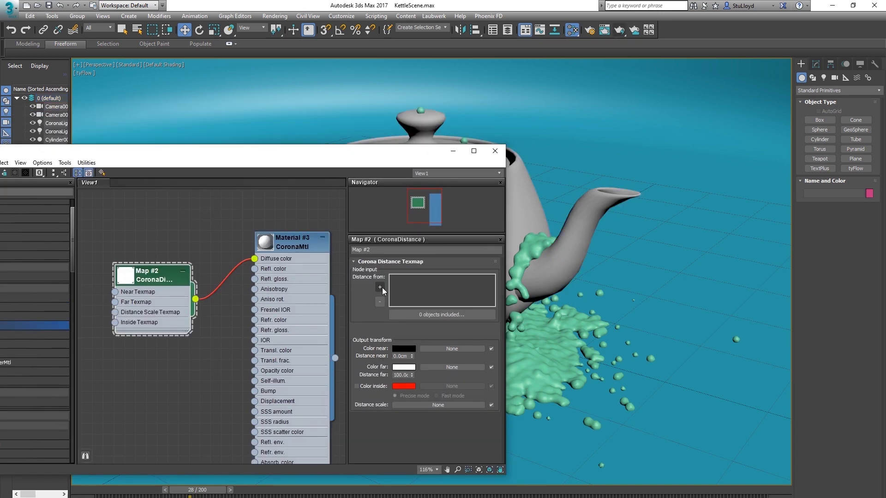
click(381, 287)
click(538, 324)
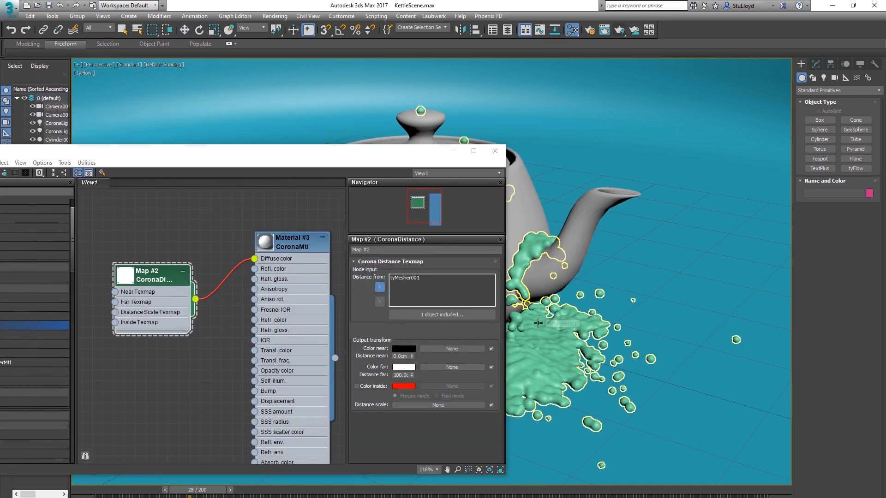
key(m)
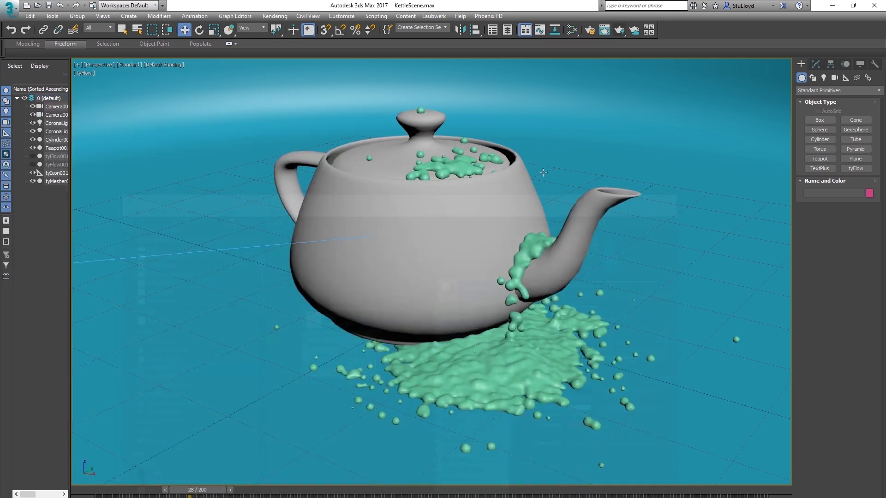
Hide the tyMesher fluid mesh and test-render the teapot, closing the render afterward.
click(33, 181)
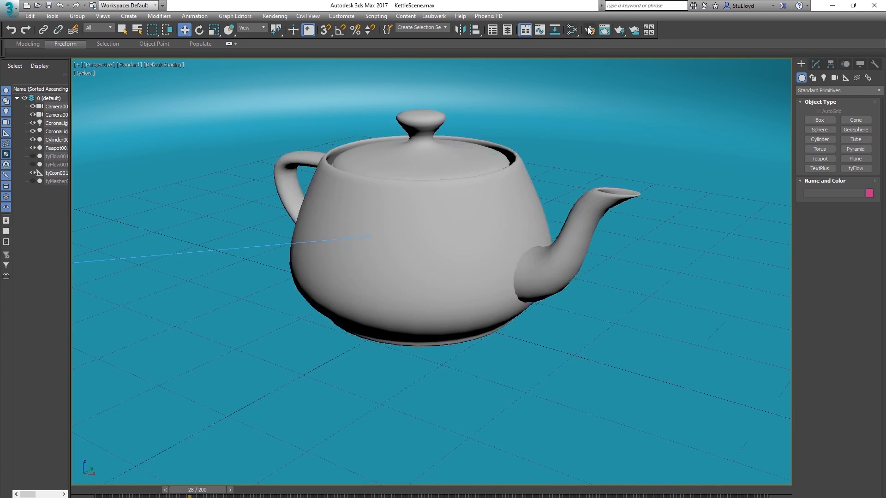
click(619, 31)
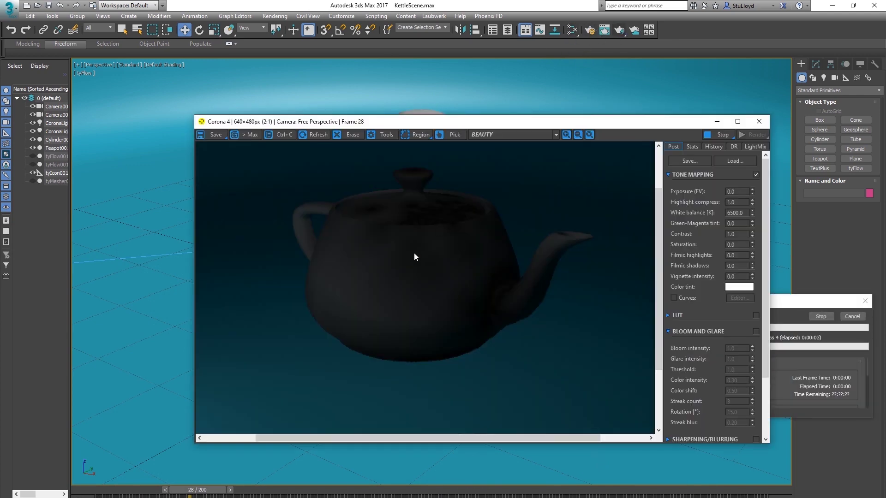
click(758, 121)
Set the distance map's Distance far to 1 cm and test-render the teapot.
click(572, 29)
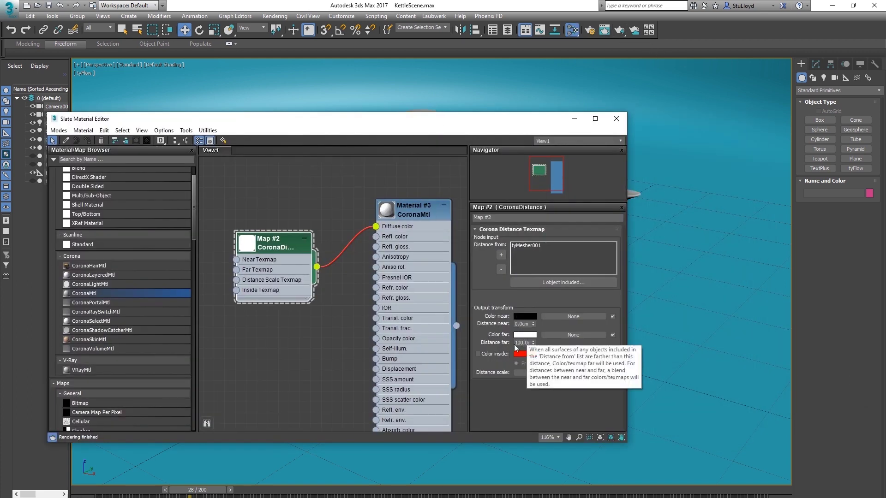
drag(531, 343, 498, 344)
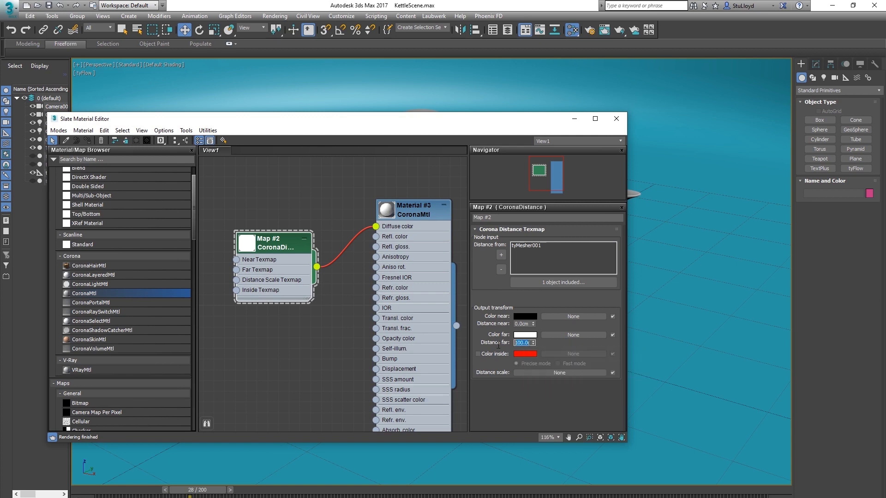
text(1)
key(Return)
click(619, 30)
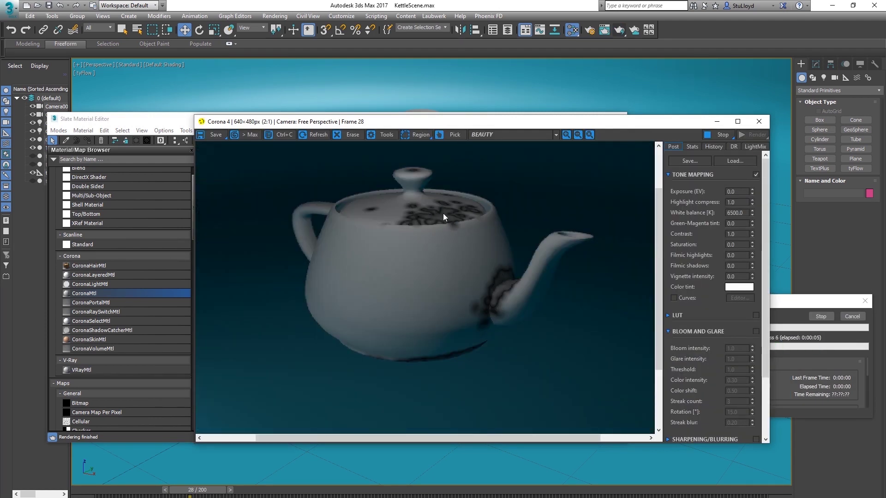
click(851, 317)
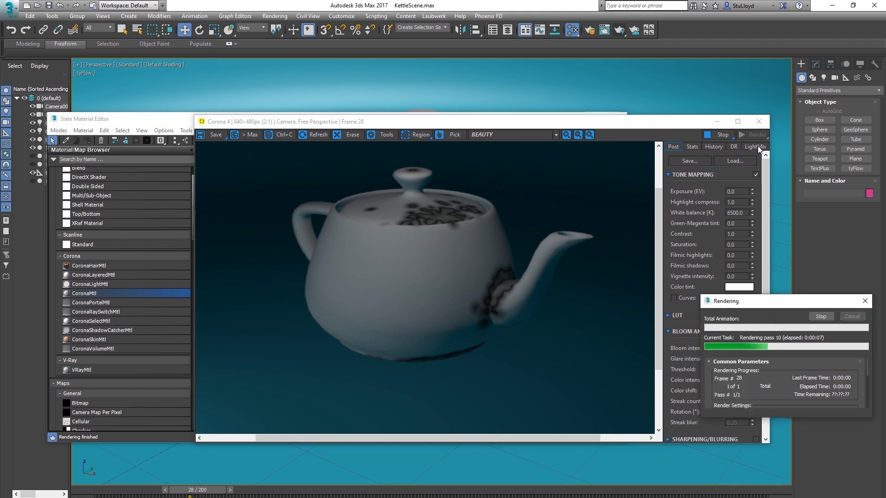
click(759, 122)
Set the distance map's Distance far to 0.01 cm and test-render the teapot again.
double_click(526, 342)
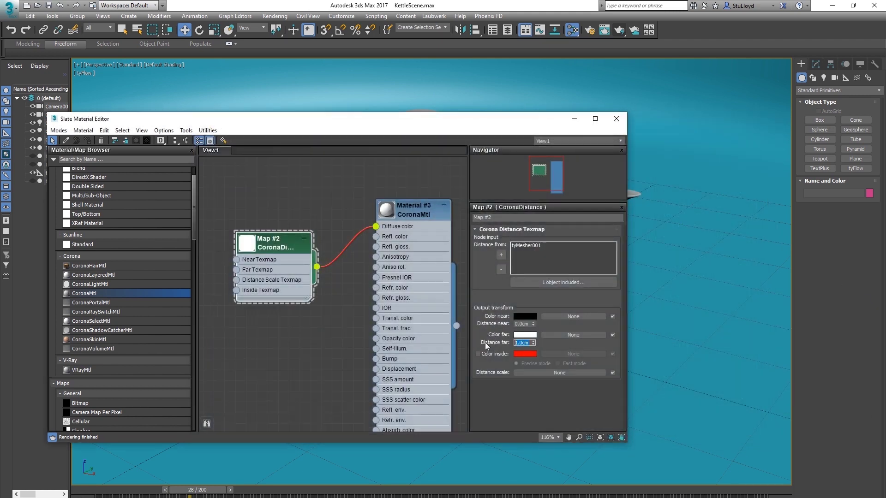
text(0.01)
key(Return)
click(619, 31)
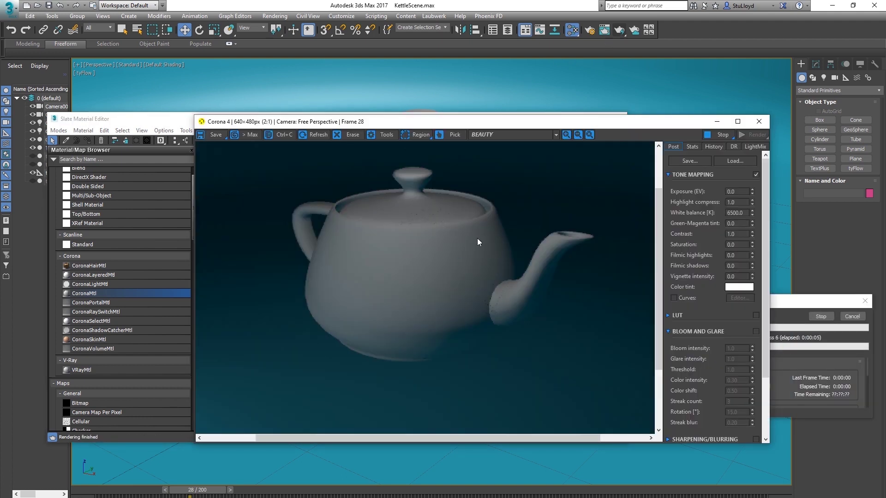
click(852, 316)
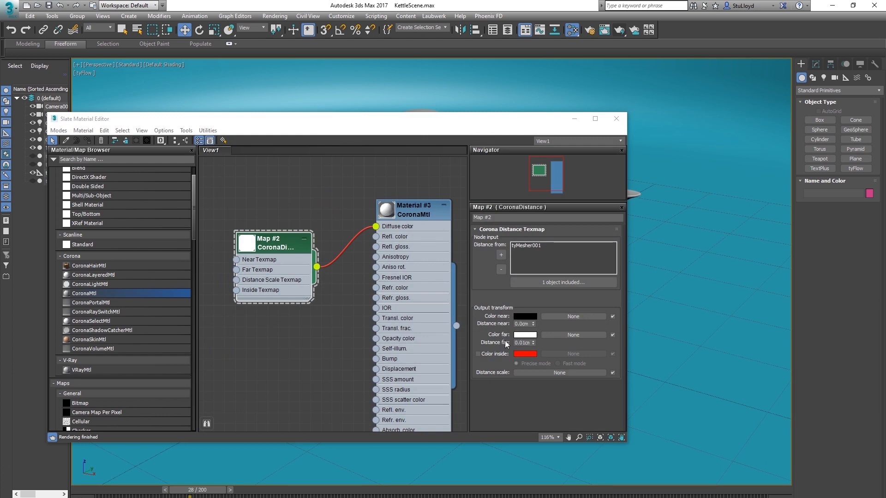
Enable Color inside on the distance map, set it to black, and render the teapot.
click(478, 355)
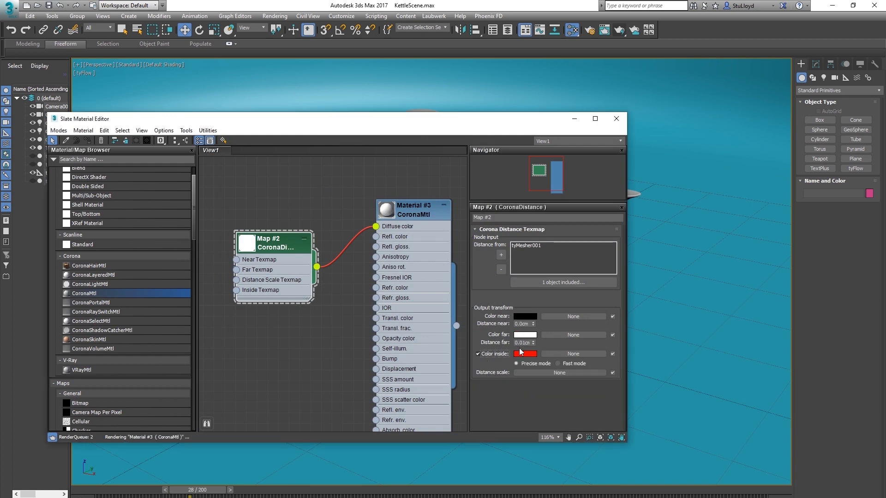
click(525, 354)
click(187, 130)
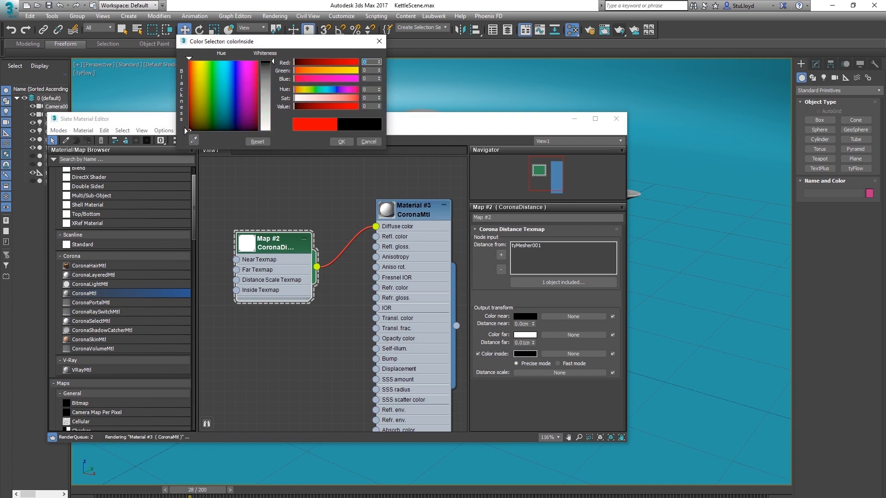
click(342, 141)
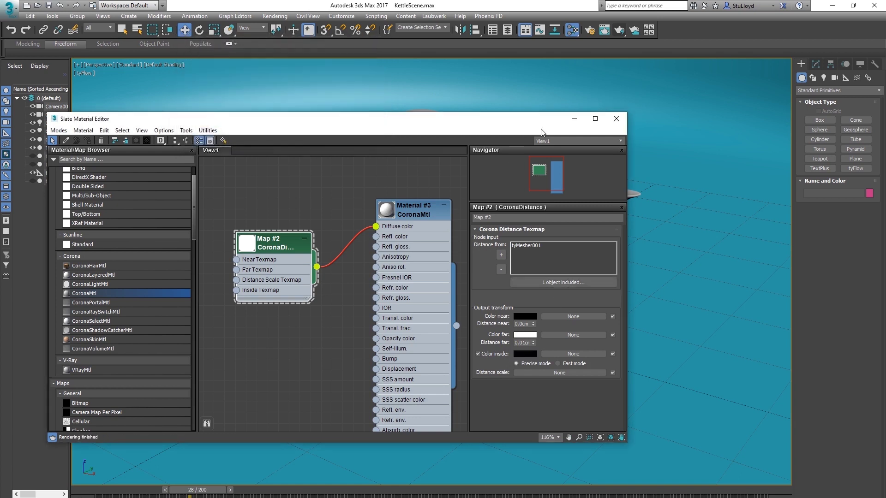
click(619, 34)
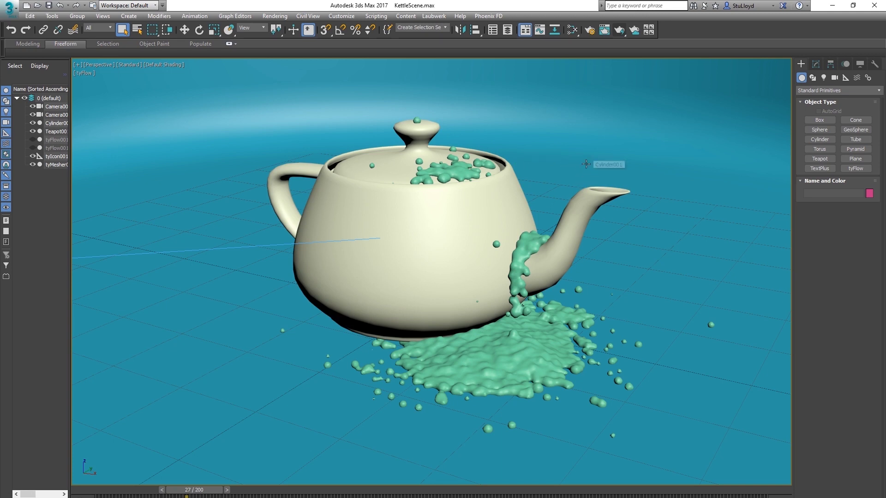
Place a standard Skylight in the scene beside the teapot's spout.
alt+middle_drag(586, 164, 547, 191)
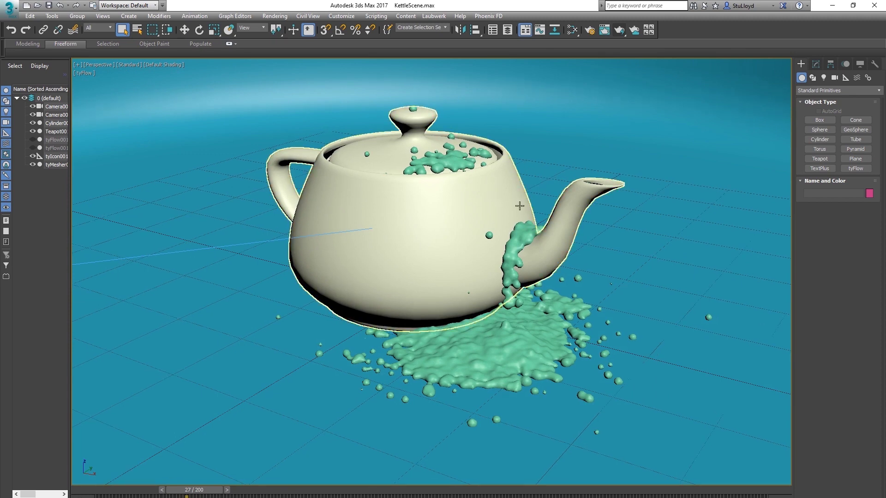
click(823, 77)
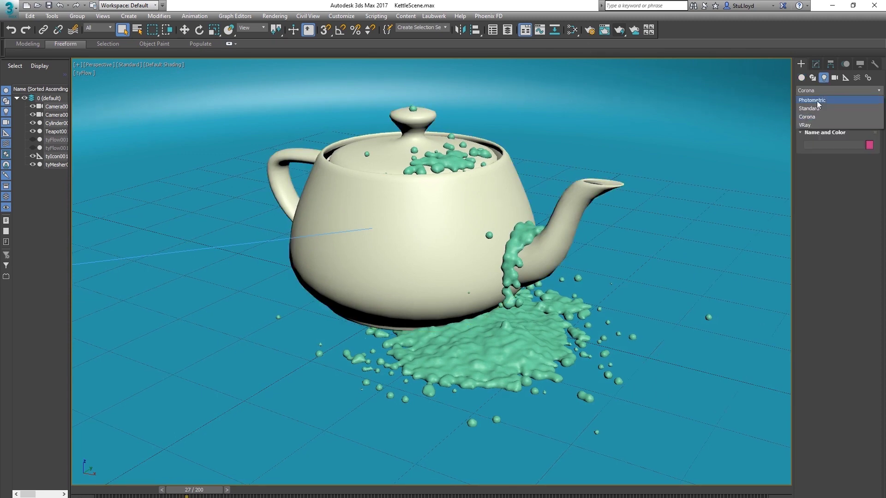
click(851, 140)
click(664, 227)
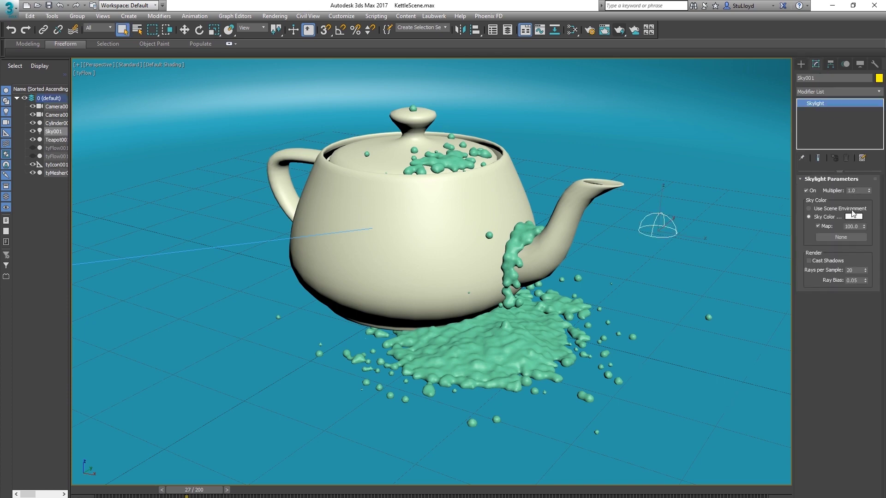
Keep the skylight's white sky color and enable Cast Shadows with 5 rays per sample and a ray bias of 0.01.
click(853, 217)
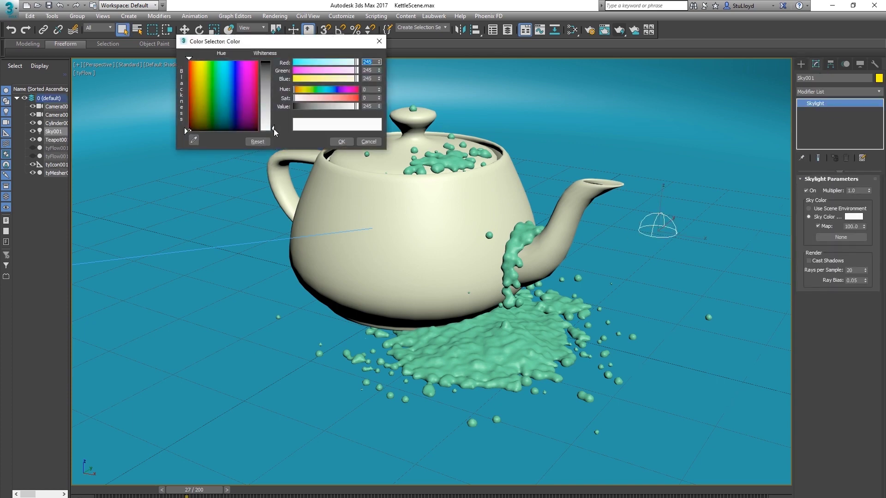
click(341, 142)
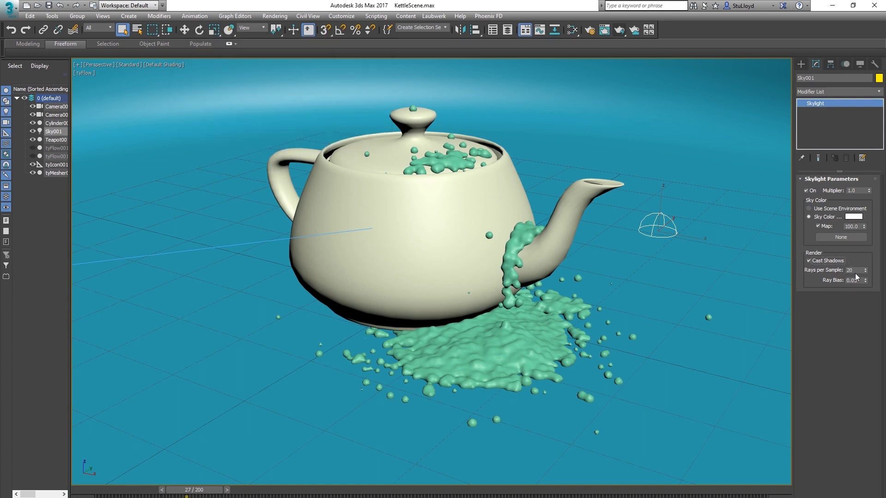
text(5)
key(Return)
click(860, 280)
Hide the cylinder backdrop and select the teapot.
click(33, 123)
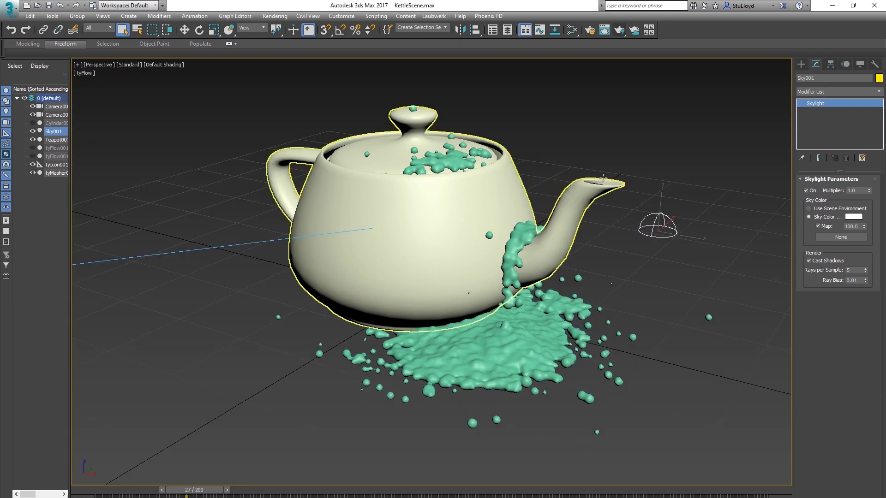
click(184, 29)
click(363, 202)
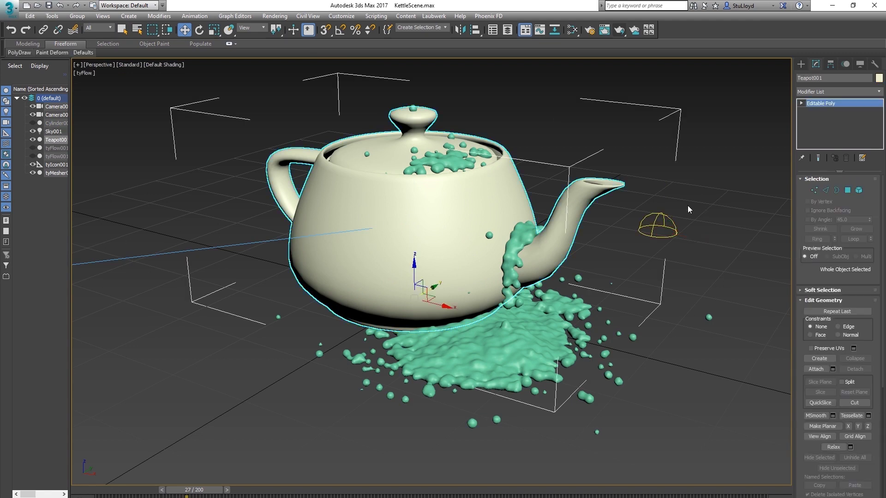
Bake the teapot's shadow map with Render To Texture, keeping Render to Files Only, and close the rendered image.
key(q)
key(0)
drag(445, 132, 254, 128)
scroll(186, 276, down, 5)
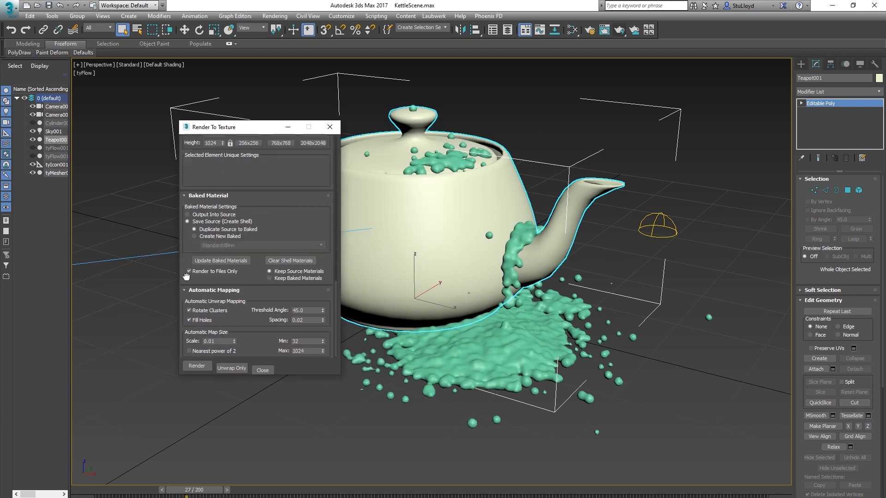
click(196, 366)
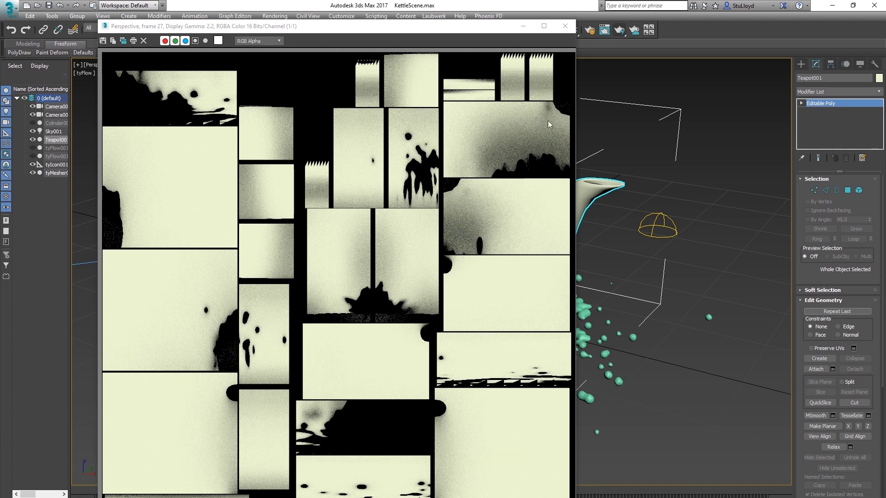
click(565, 26)
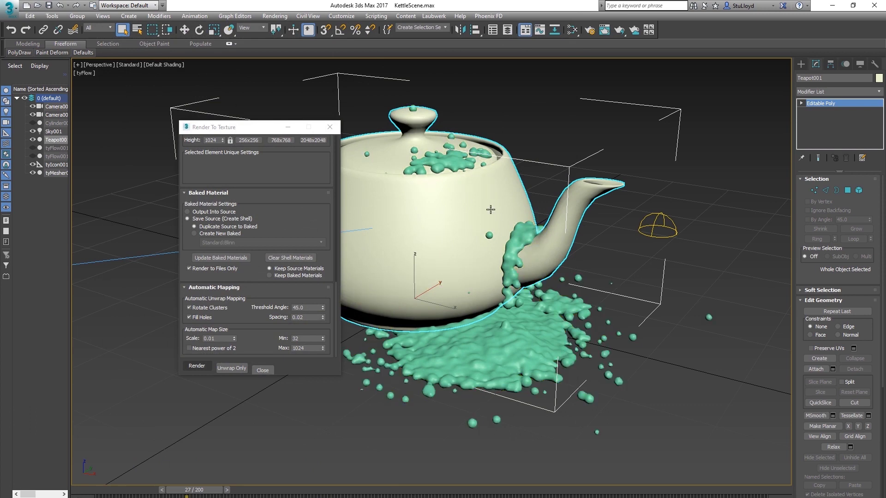
Turn off Cast Shadows in the teapot's object properties and bake its shadow map again.
right_click(473, 197)
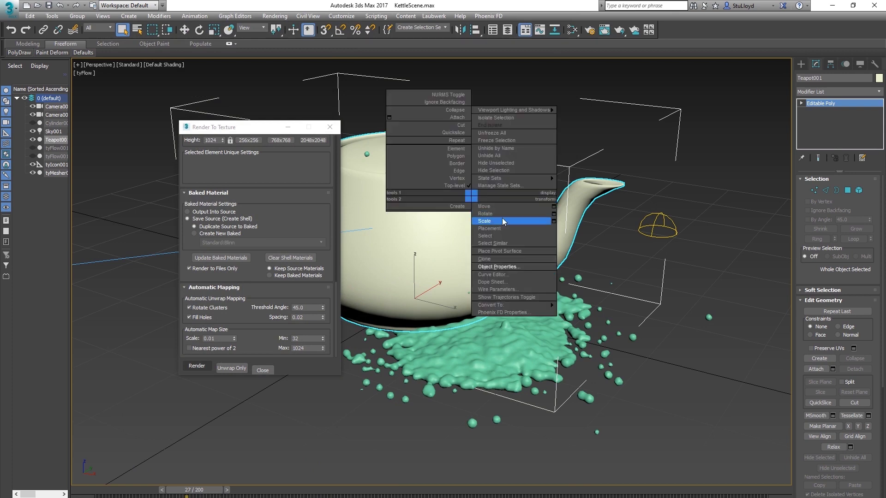
click(494, 270)
click(467, 296)
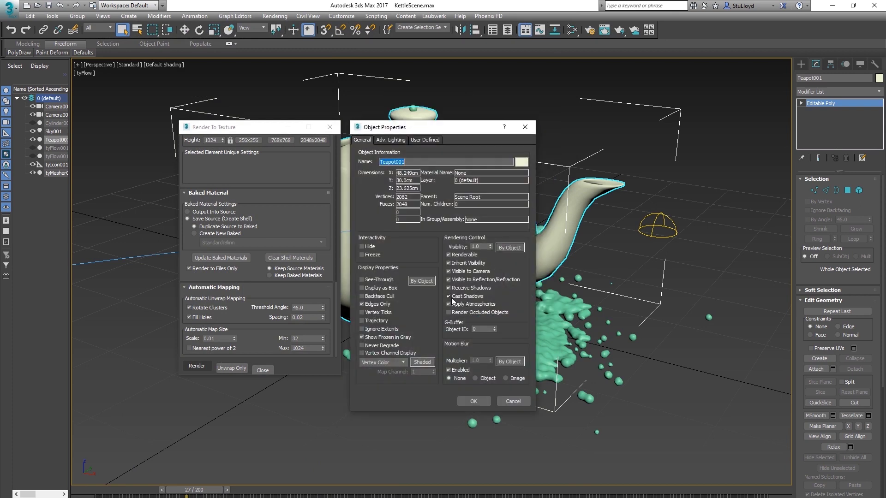
click(473, 401)
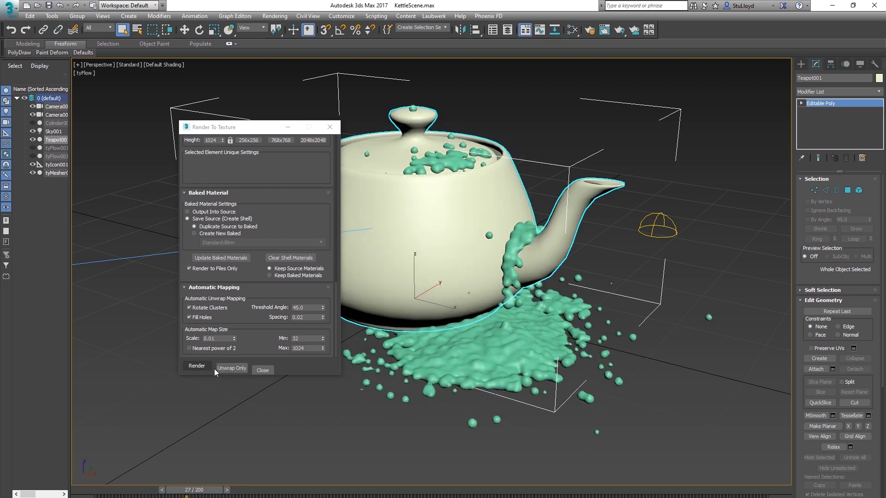
click(198, 366)
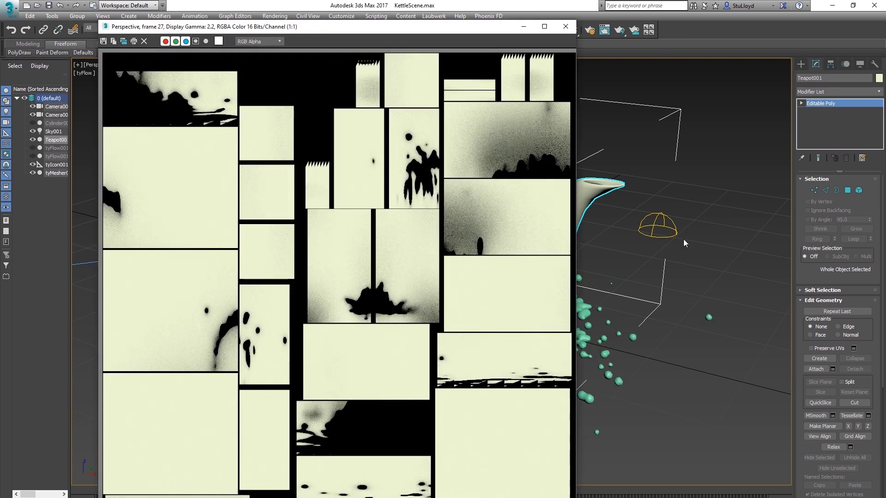
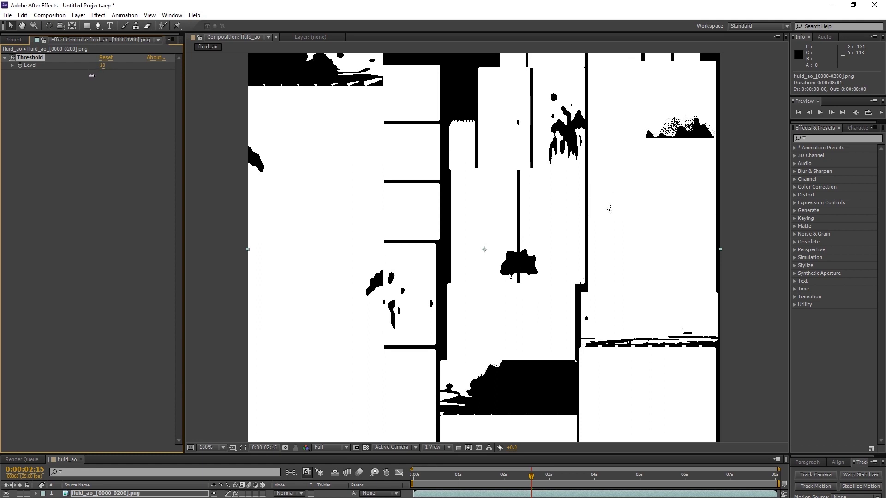
Set the Threshold level on the fluid_ao layer to 1 and check the mask at several frames.
drag(91, 76, 94, 79)
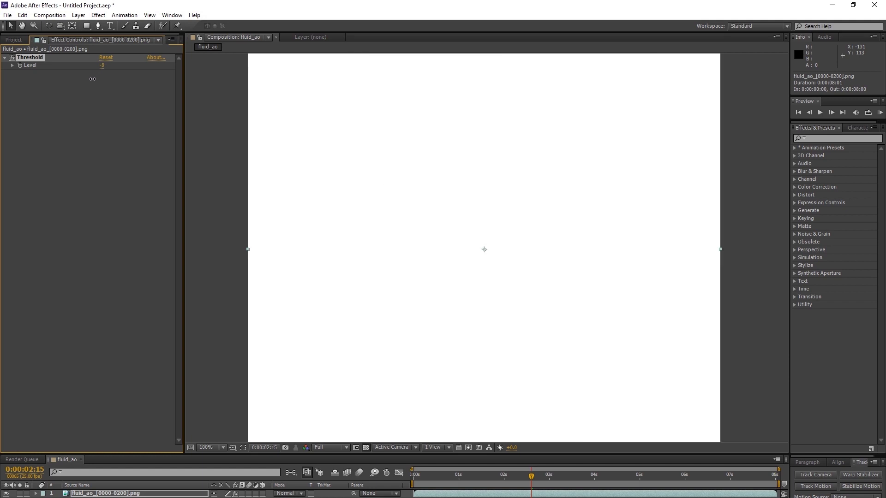
click(105, 65)
text(1)
key(Return)
click(510, 470)
mouse_move(512, 469)
mouse_down()
mouse_move(567, 471)
mouse_move(527, 470)
mouse_up()
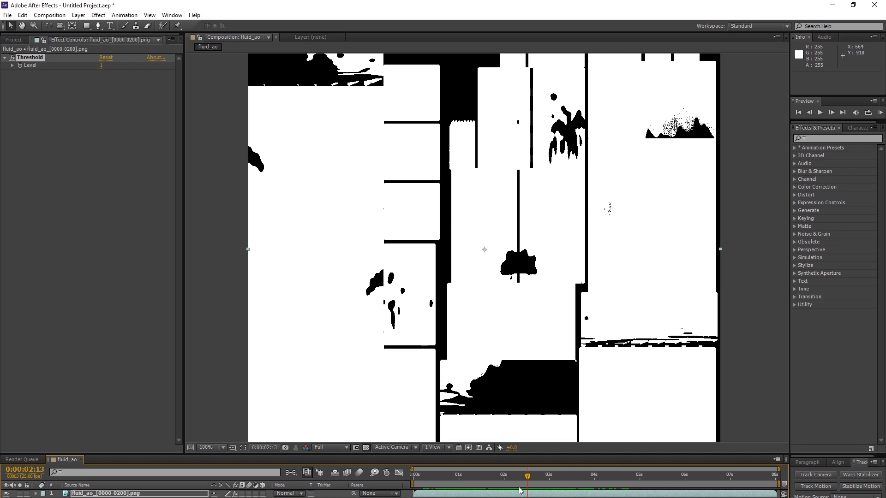
drag(527, 475, 550, 476)
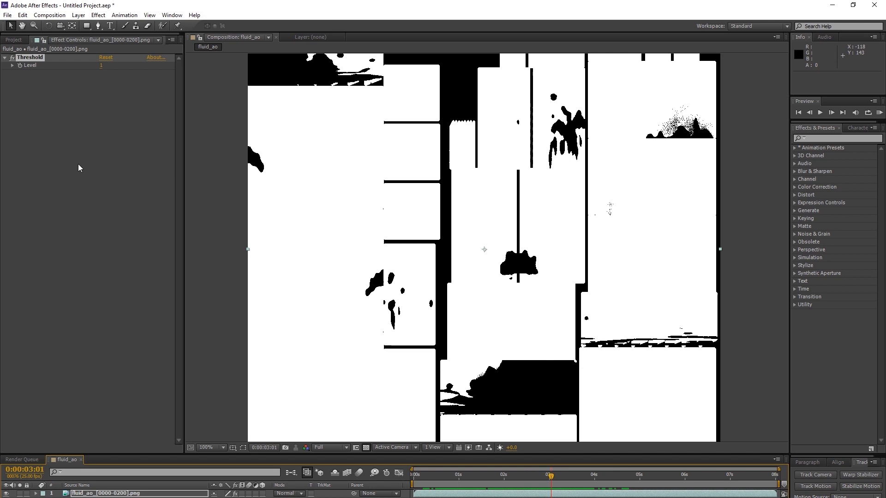
Add a Median effect to the fluid_ao layer after Threshold and set its radius to 1.
right_click(93, 146)
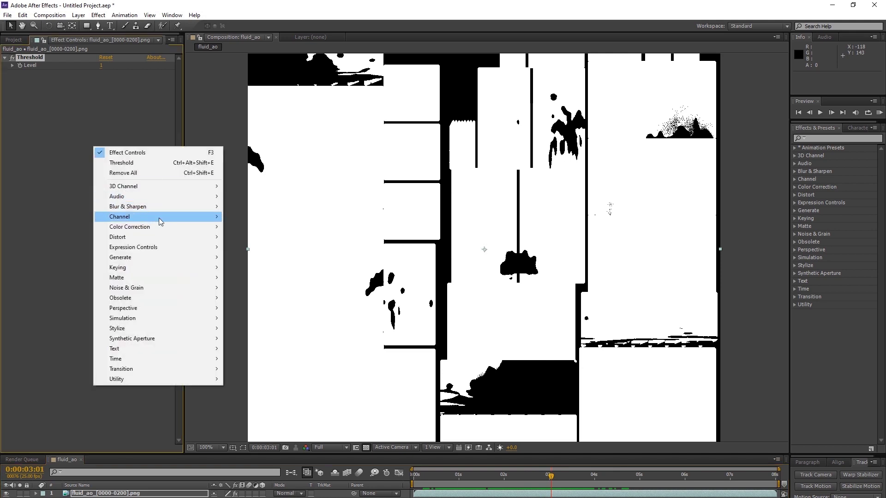
mouse_move(166, 288)
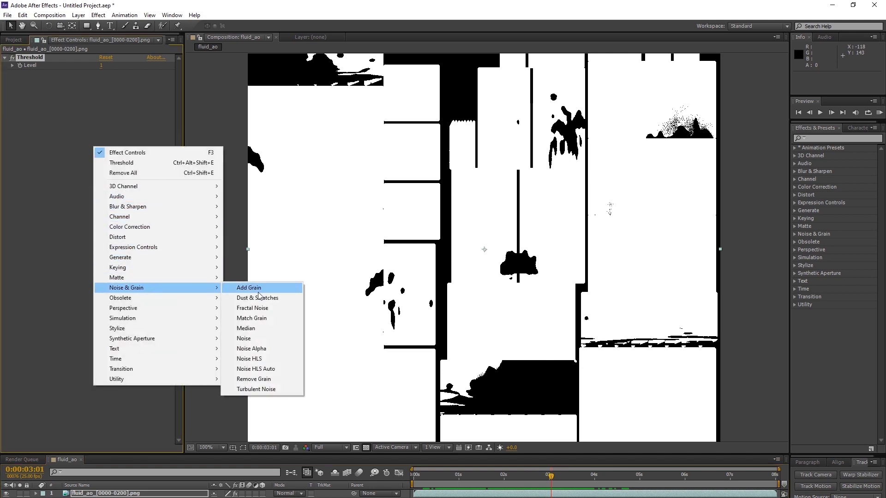
click(272, 329)
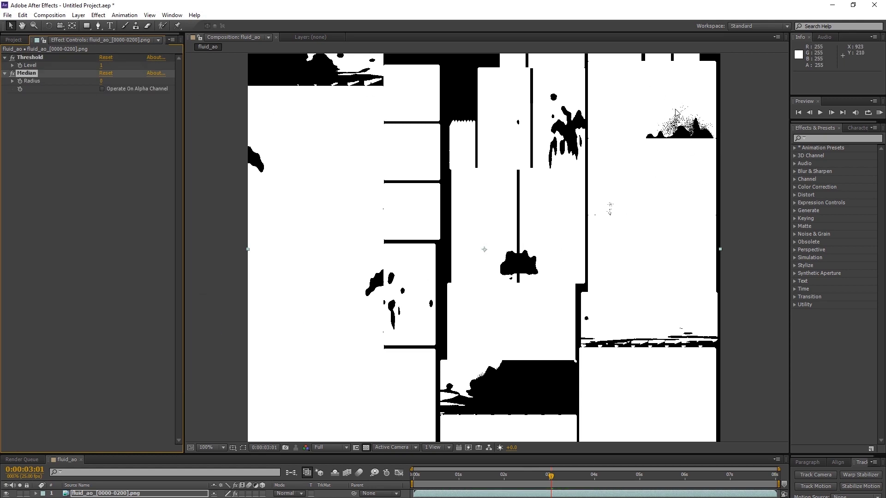
click(102, 81)
text(1)
key(Return)
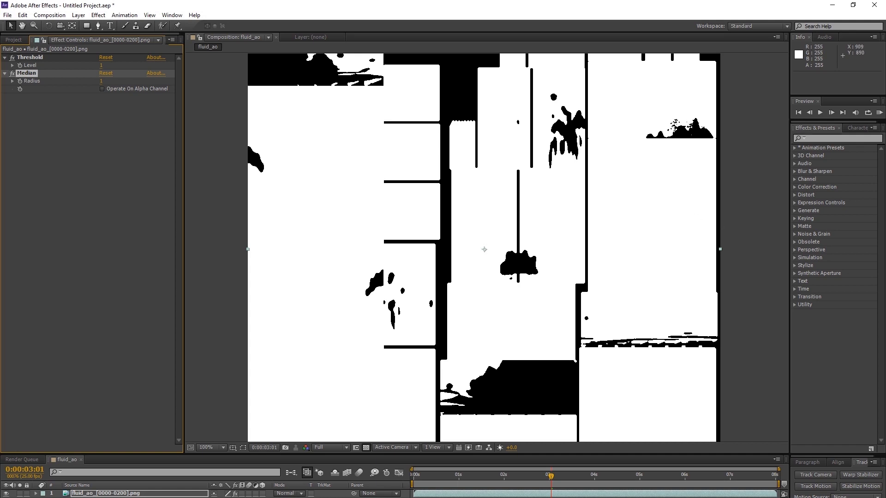
Raise the Median radius to 4 and check the noise cleanup at other frames.
mouse_move(551, 476)
mouse_down()
mouse_move(594, 477)
mouse_move(494, 482)
mouse_move(537, 482)
mouse_up()
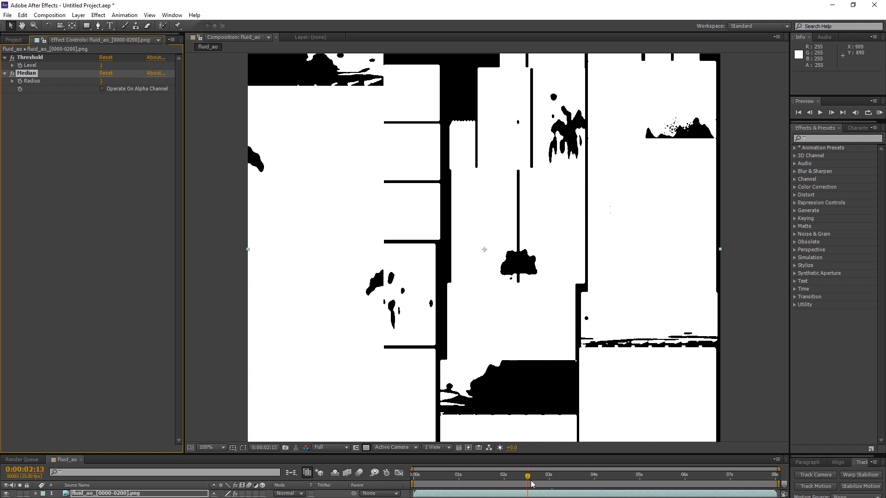
click(101, 81)
text(4)
key(Return)
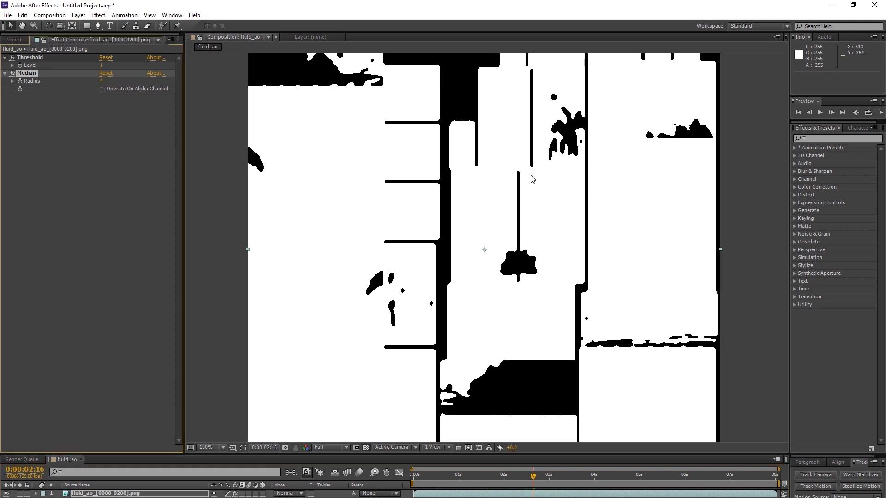
key(Page_Up)
mouse_move(513, 476)
mouse_down()
mouse_move(617, 477)
mouse_move(521, 476)
mouse_up()
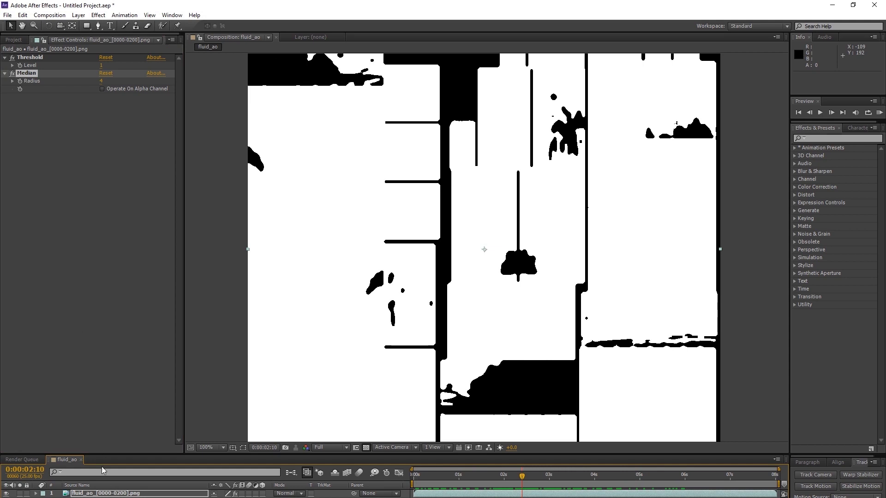
Add an Invert effect to the fluid_ao layer and scrub through the animation.
right_click(108, 216)
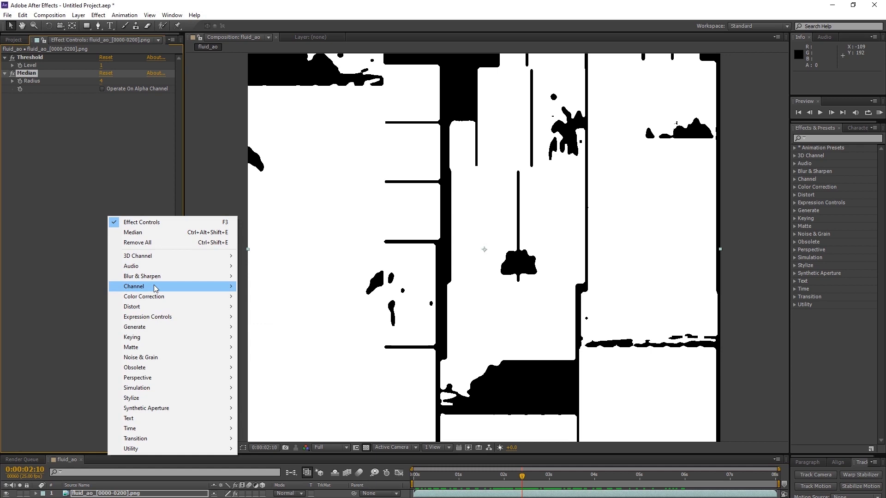
mouse_move(155, 287)
click(267, 346)
drag(513, 479, 460, 475)
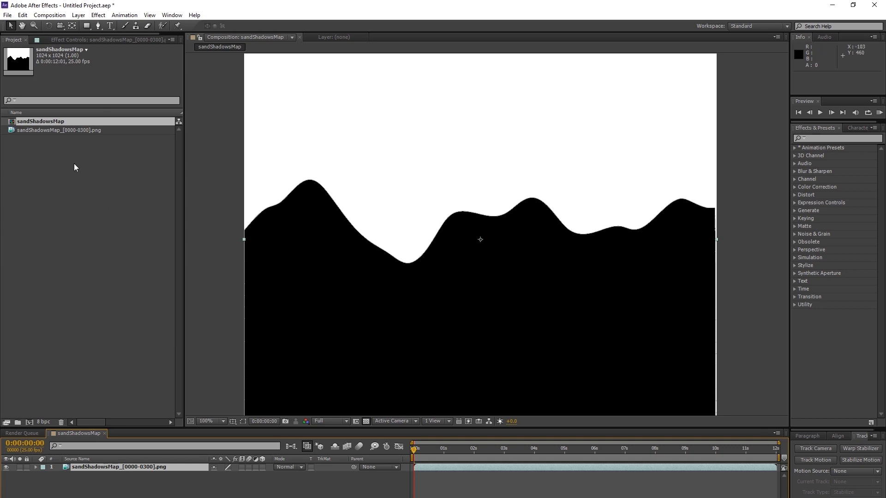
Preview the sandShadowsMap composition and add an Invert effect to its image sequence layer.
key(space)
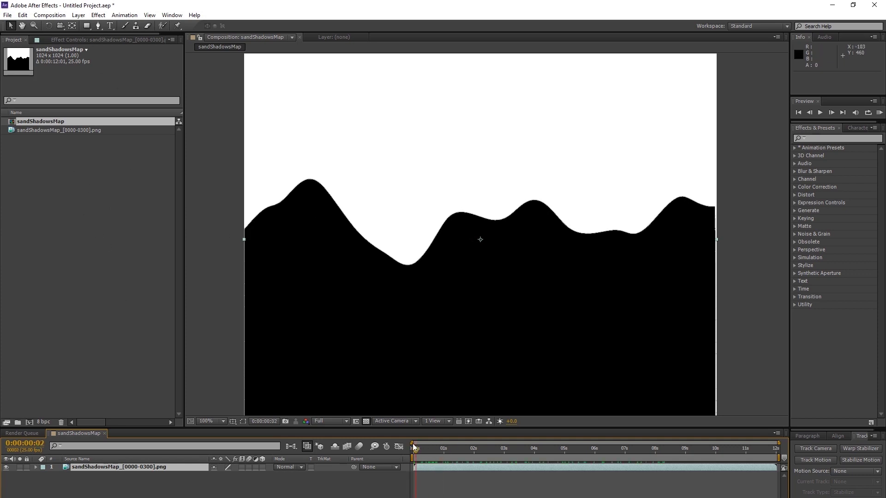
mouse_move(418, 449)
mouse_down()
mouse_move(447, 448)
mouse_move(414, 448)
mouse_up()
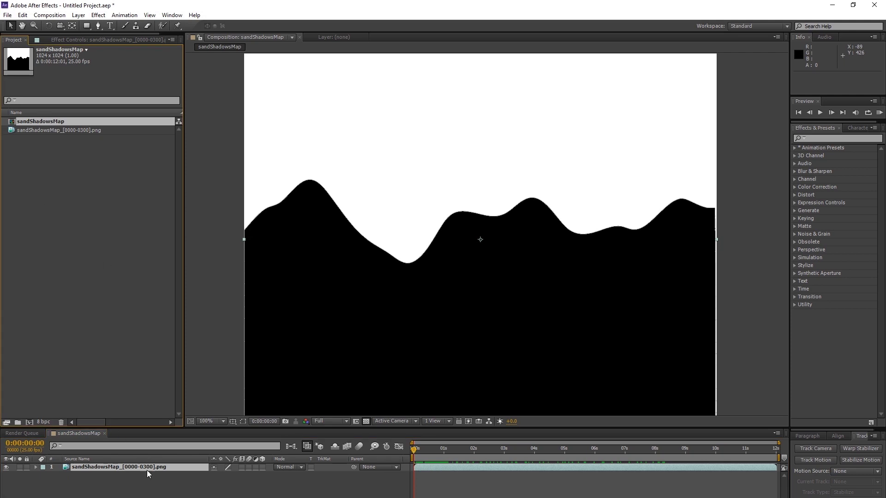
right_click(119, 469)
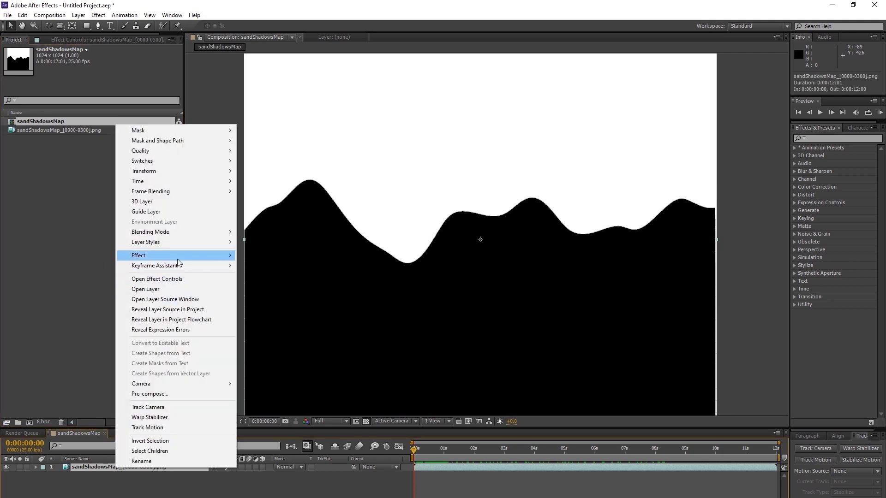
mouse_move(170, 255)
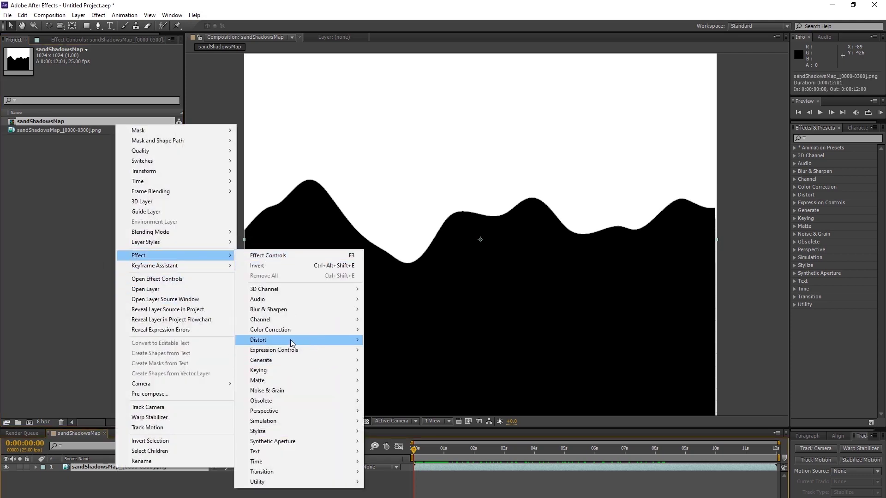
mouse_move(300, 320)
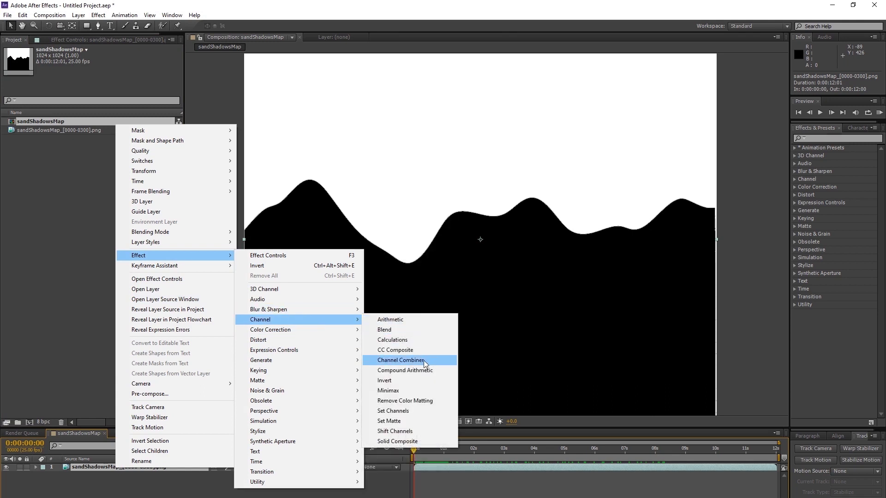
click(406, 383)
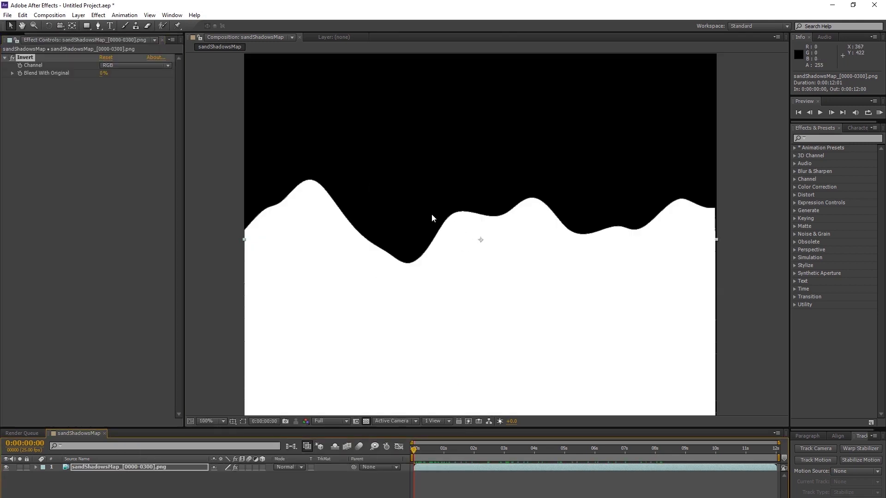
scroll(18, 40, up, 2)
Nest the sandShadowsMap composition in a new composition and move the playhead to frame 10.
click(14, 40)
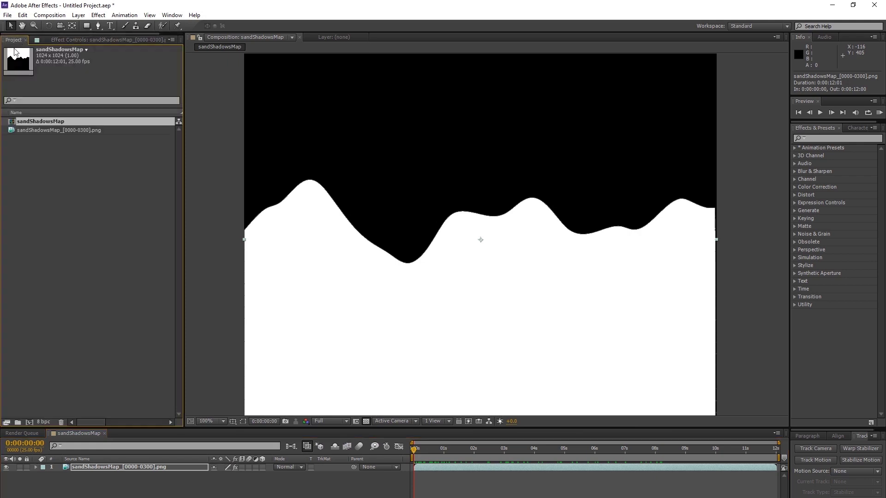
drag(35, 121, 30, 422)
mouse_move(423, 449)
mouse_down()
mouse_move(490, 447)
mouse_move(414, 448)
mouse_move(526, 447)
mouse_move(425, 447)
mouse_up()
Search the effects for "echo" and select the Echo effect.
click(825, 138)
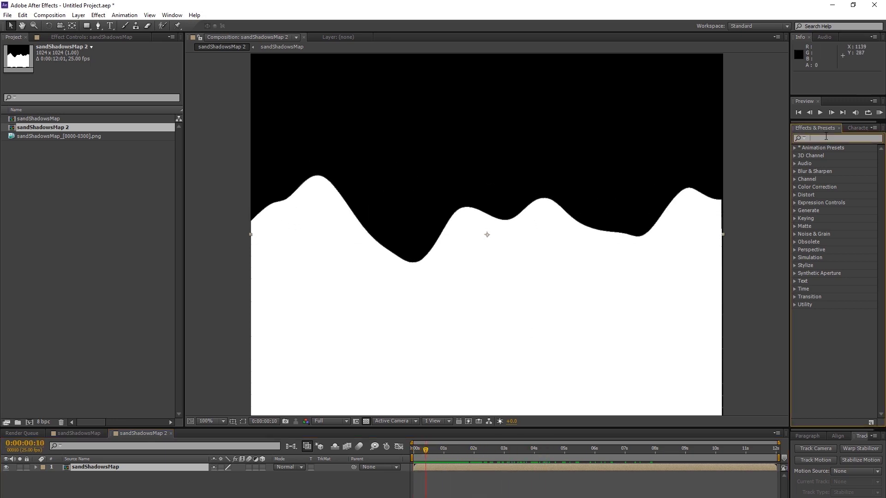
text(ec)
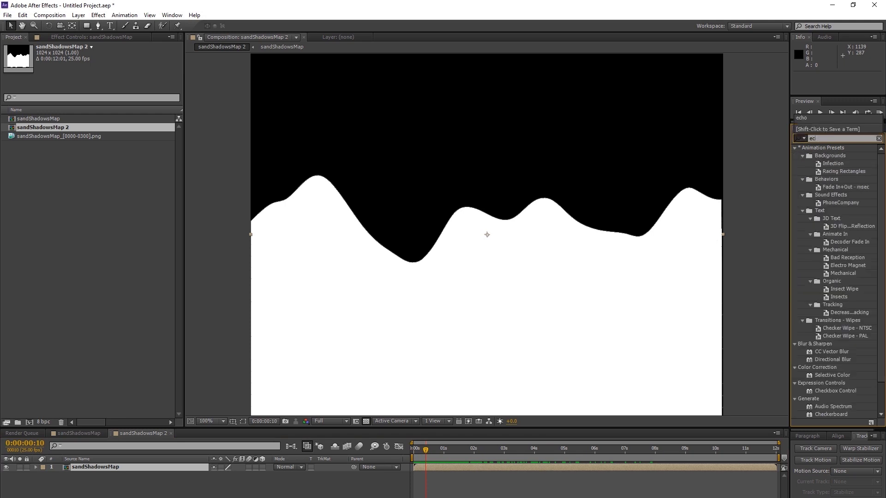
text(ho)
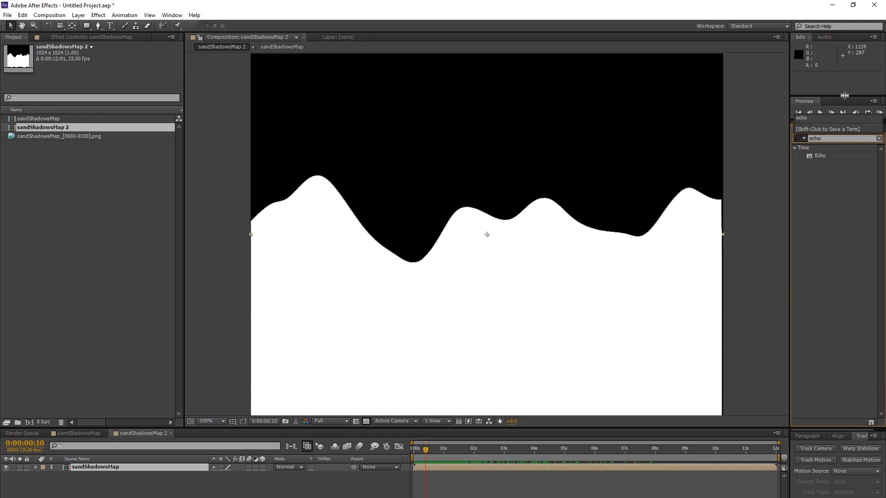
click(826, 155)
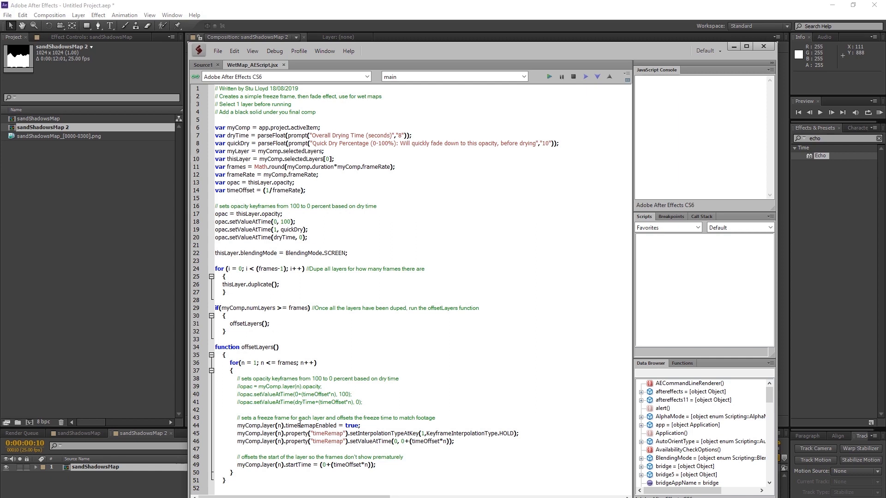
Run the WetMap_AEScript.jsx script on the nested sandShadowsMap layer with 8 seconds overall drying time and 10 percent quick dry.
click(111, 485)
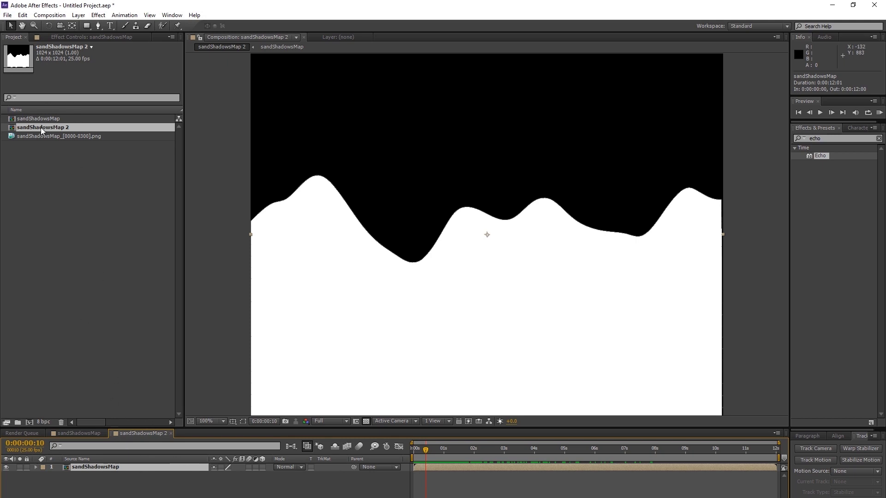
click(139, 488)
click(132, 469)
click(8, 15)
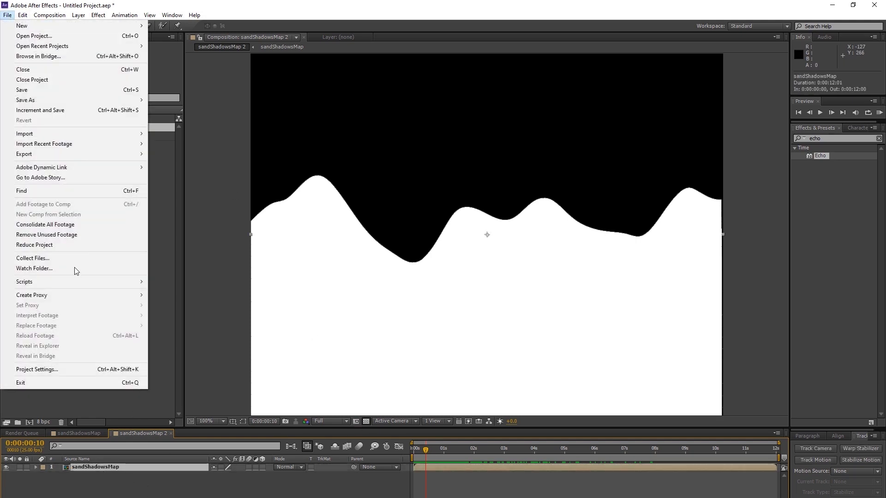
mouse_move(46, 283)
click(193, 280)
click(276, 280)
click(518, 306)
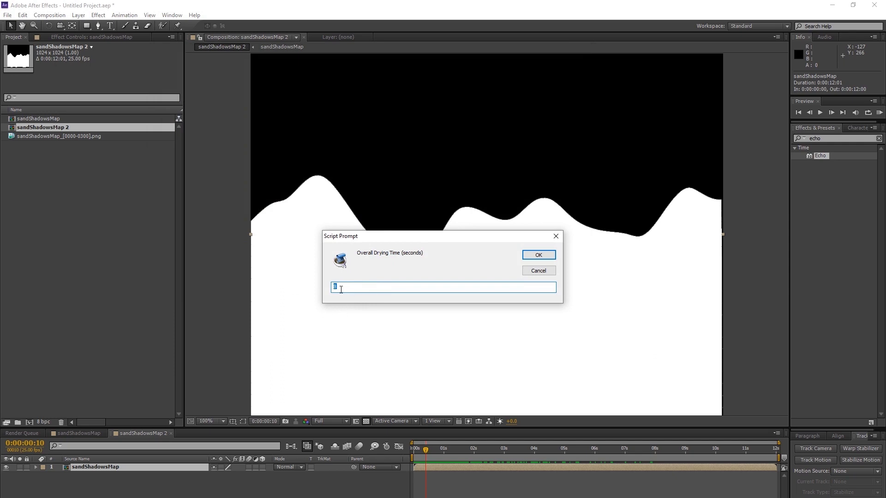
click(534, 259)
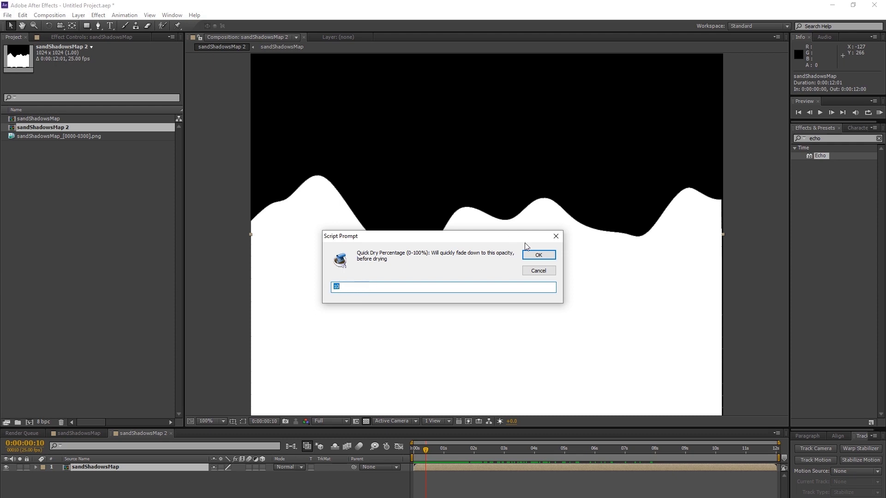
click(535, 254)
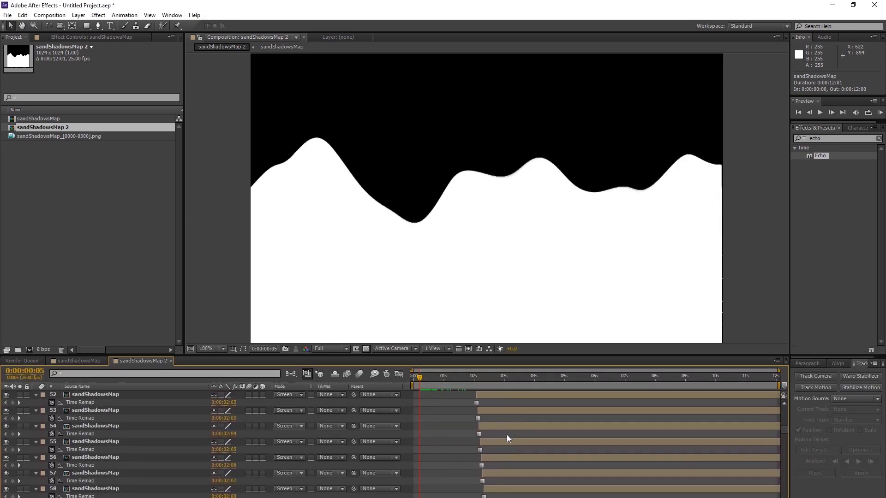
Scroll through the duplicated layers and scrub the timeline to examine how the wet areas fade over time.
scroll(502, 425, up, 15)
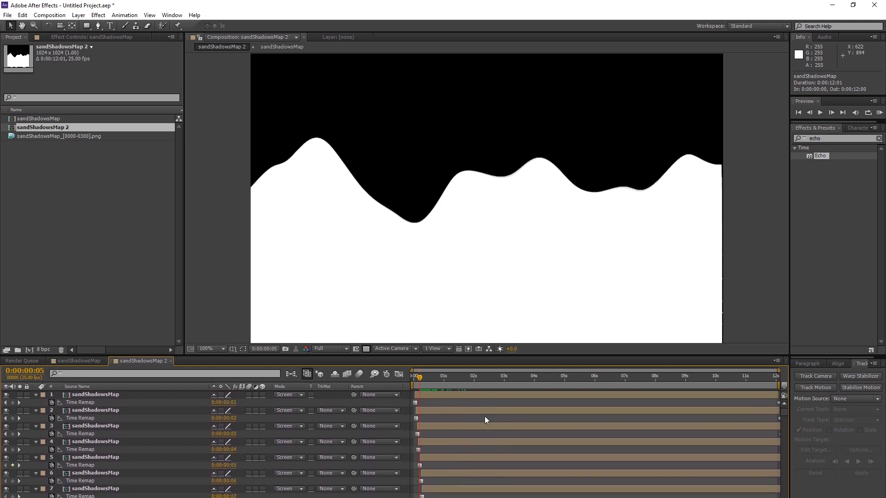
drag(419, 377, 486, 377)
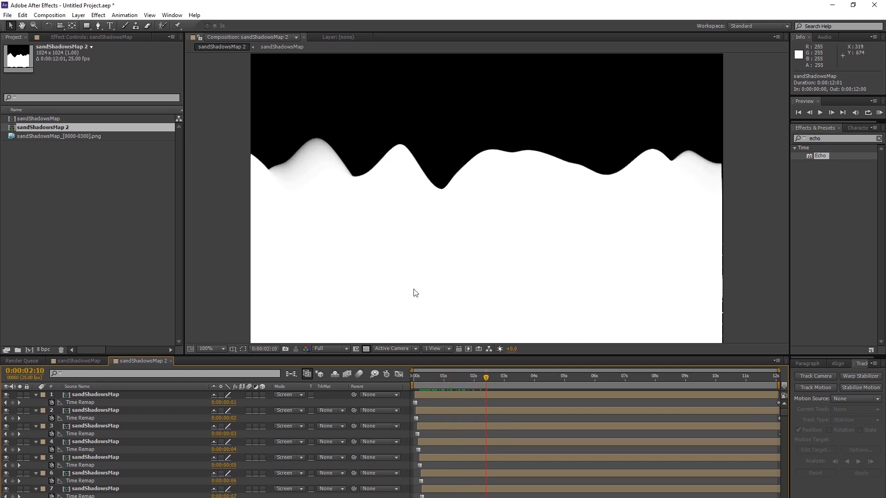
click(488, 377)
drag(489, 377, 607, 367)
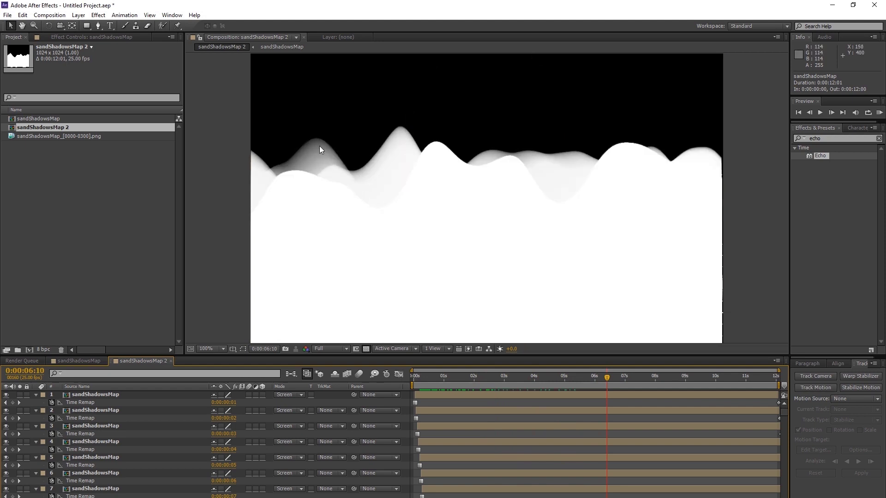
drag(607, 376, 637, 376)
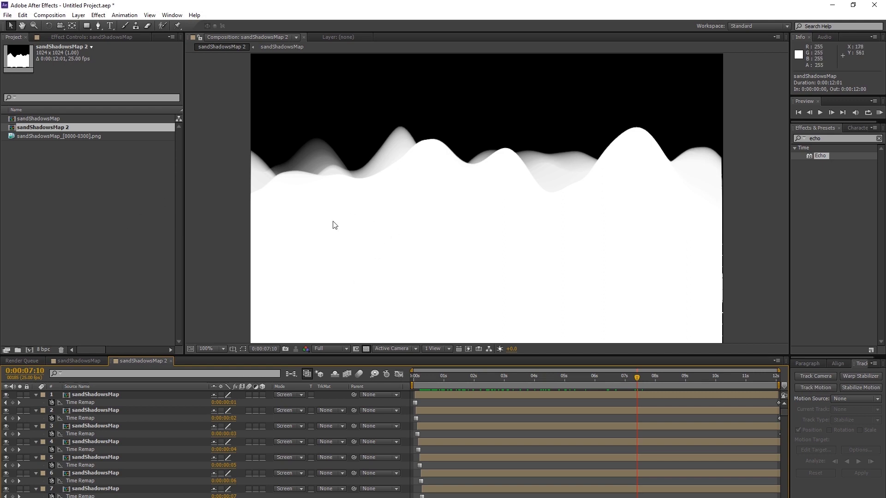
drag(636, 382, 608, 378)
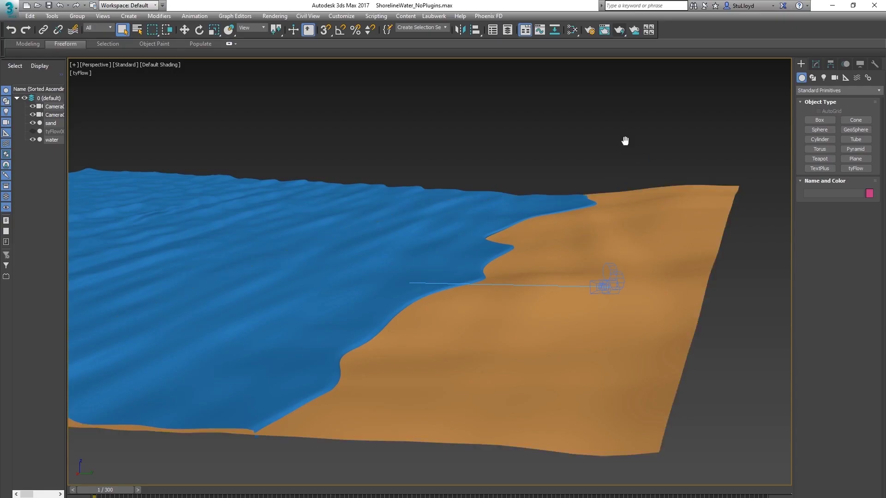
middle_drag(625, 140, 586, 173)
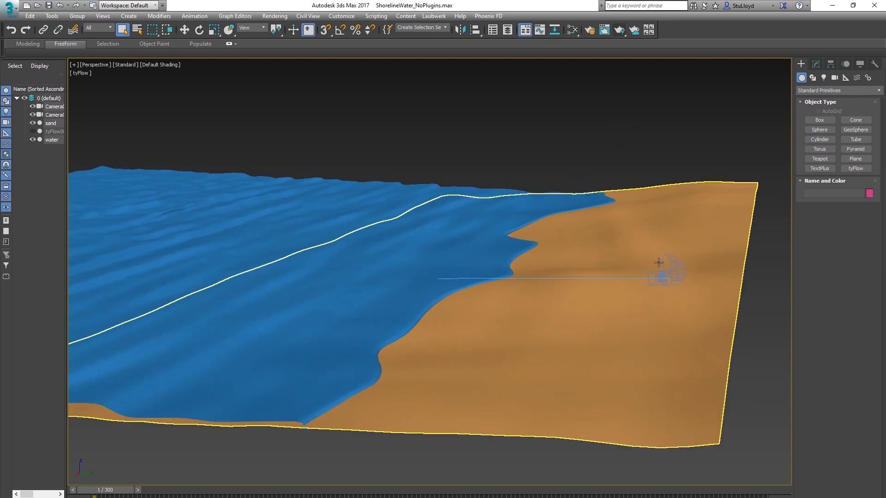
Open the Slate Material Editor and add a CoronaMtl material to the node view.
click(572, 31)
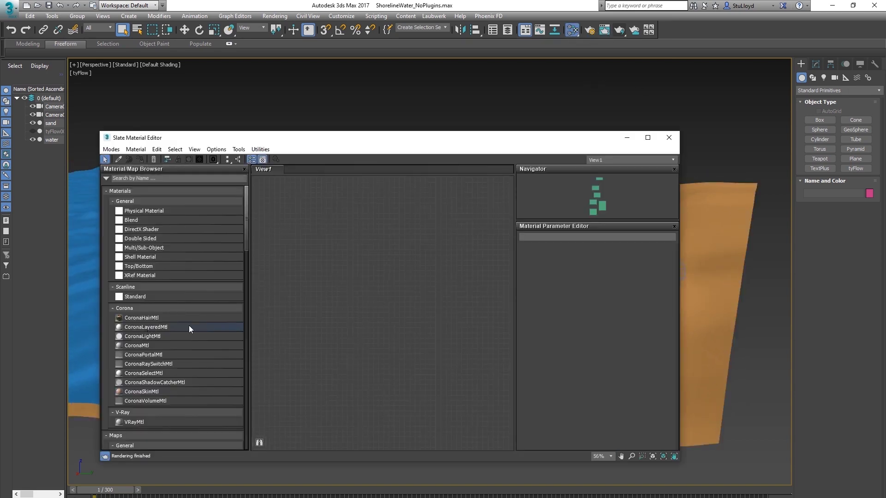
drag(319, 138, 309, 109)
drag(668, 174, 598, 183)
drag(357, 110, 344, 102)
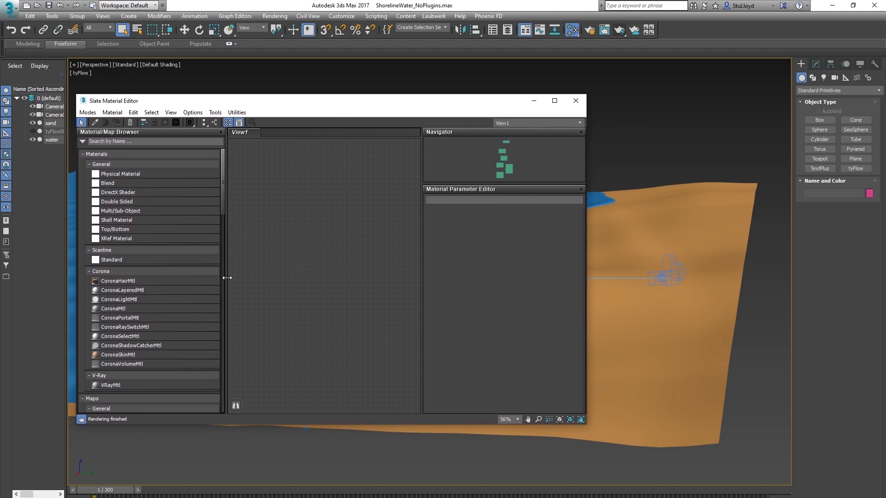
drag(117, 309, 318, 194)
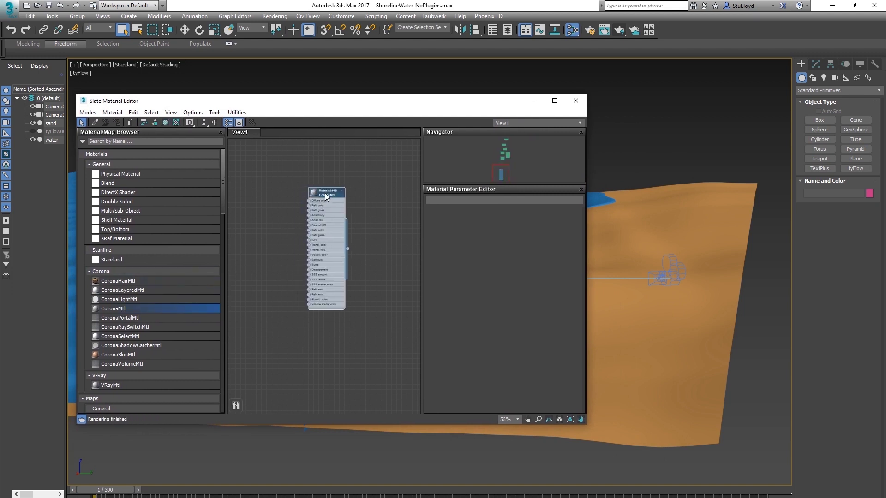
Set the new CoronaMtl's diffuse color to a light sandy orange and reposition its node.
double_click(335, 200)
click(545, 226)
drag(215, 82, 193, 73)
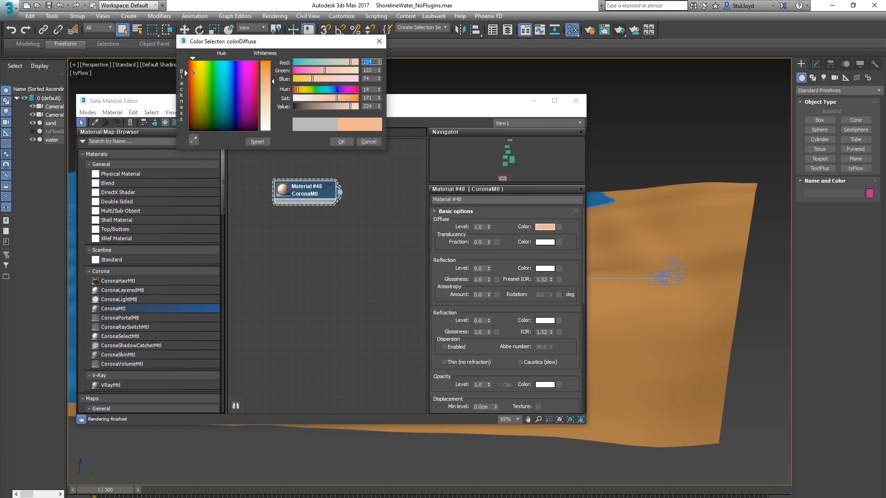
click(341, 142)
drag(303, 196, 313, 266)
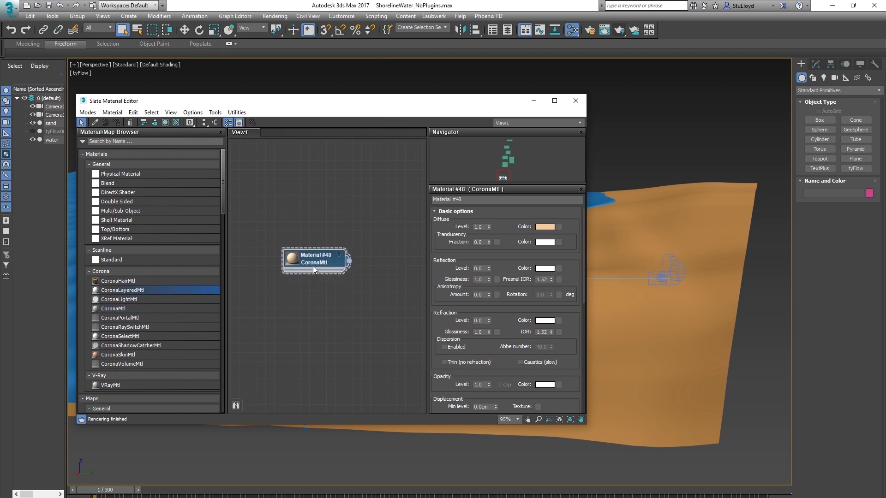
Expand the CoronaMtl node and add a Bitmap map that loads WetMap_00000.png as an image sequence from frame 0 to 300.
scroll(317, 302, down, 2)
middle_drag(317, 302, 357, 305)
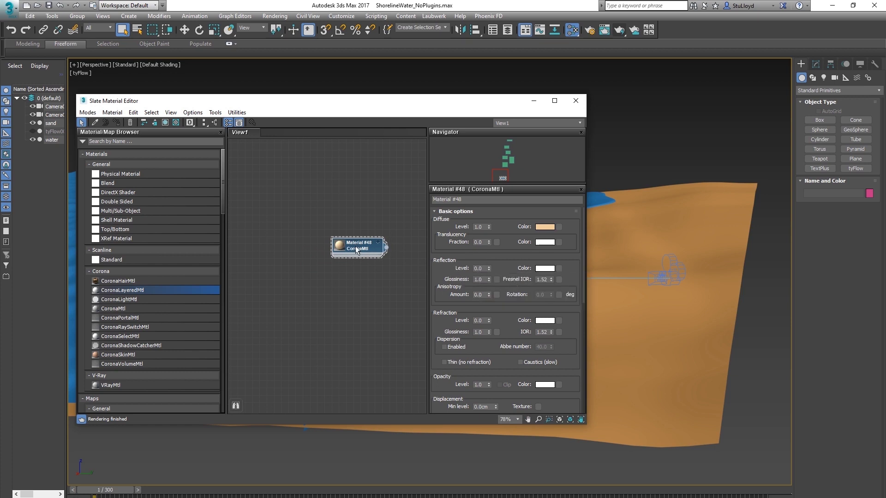
click(377, 243)
right_click(268, 261)
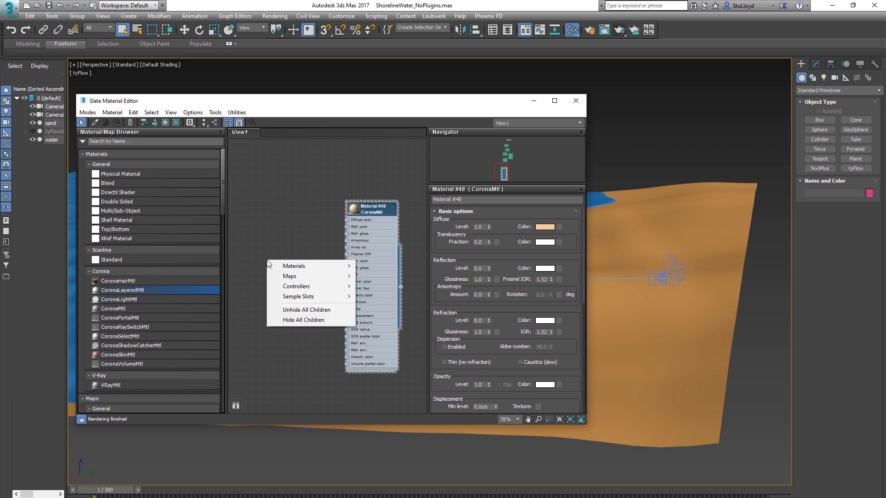
mouse_move(305, 276)
mouse_move(364, 276)
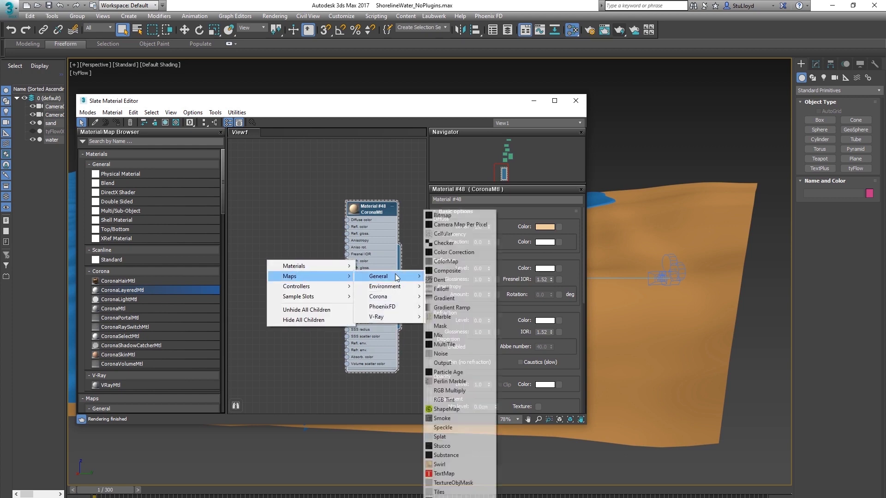
click(445, 213)
click(129, 73)
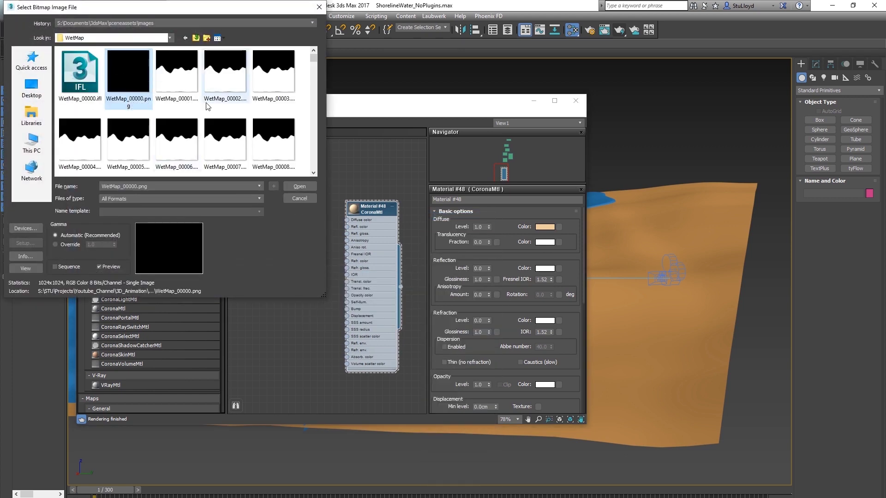
click(55, 267)
click(299, 188)
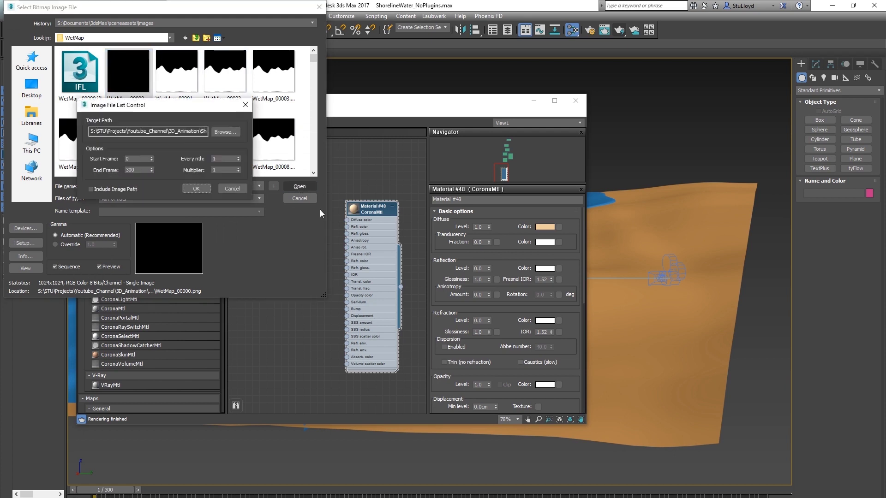
click(196, 188)
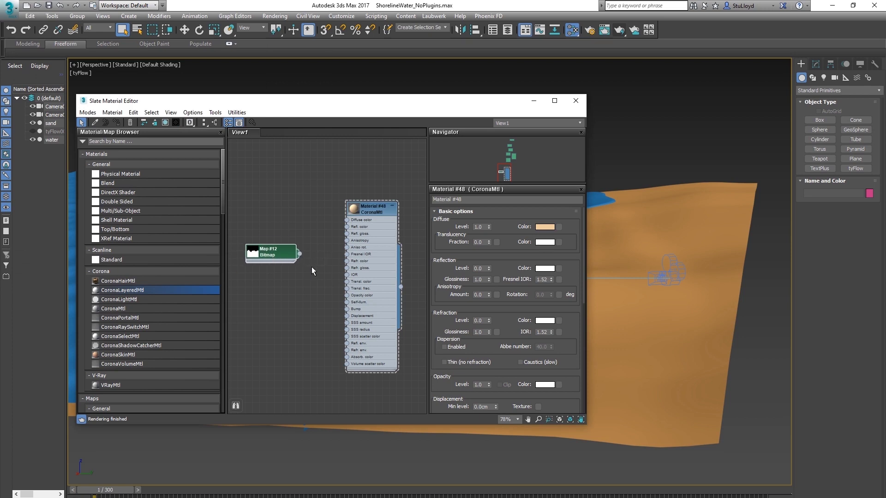
Connect the WetMap bitmap to the CoronaMtl's reflection color and reflection glossiness, and set the reflection level to 1.0.
middle_drag(322, 251, 318, 248)
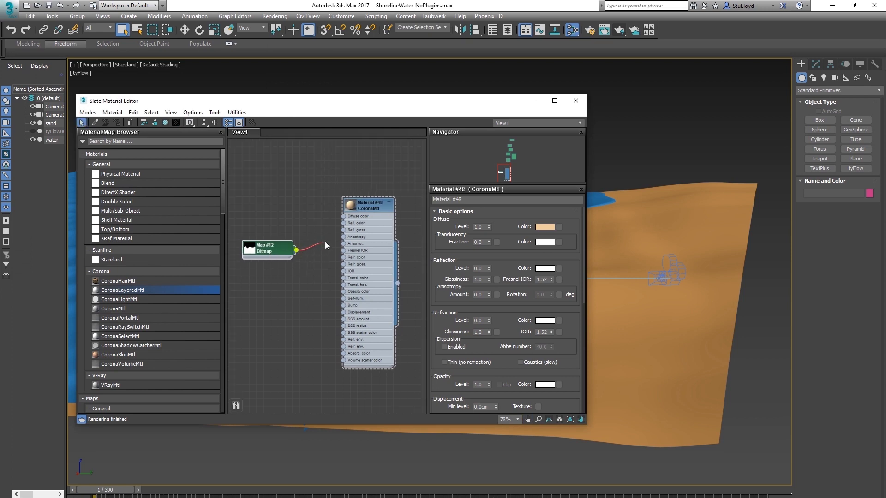
drag(344, 226, 343, 224)
drag(297, 253, 343, 230)
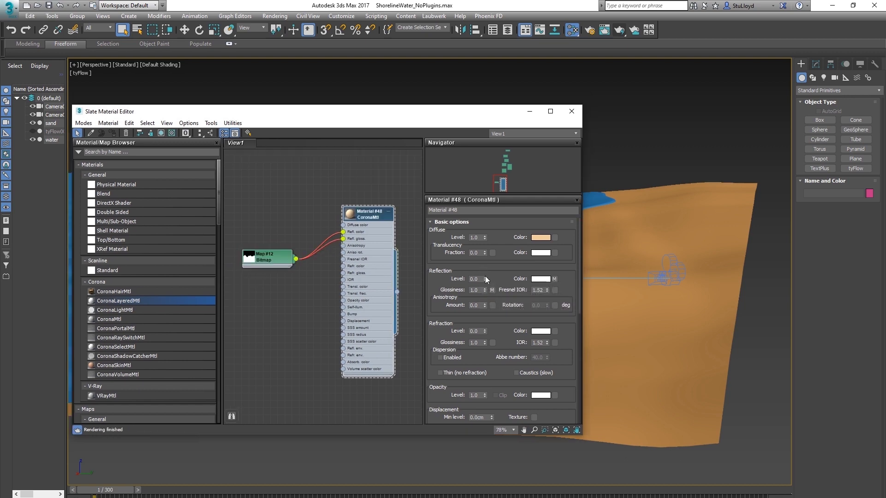
drag(484, 277, 485, 263)
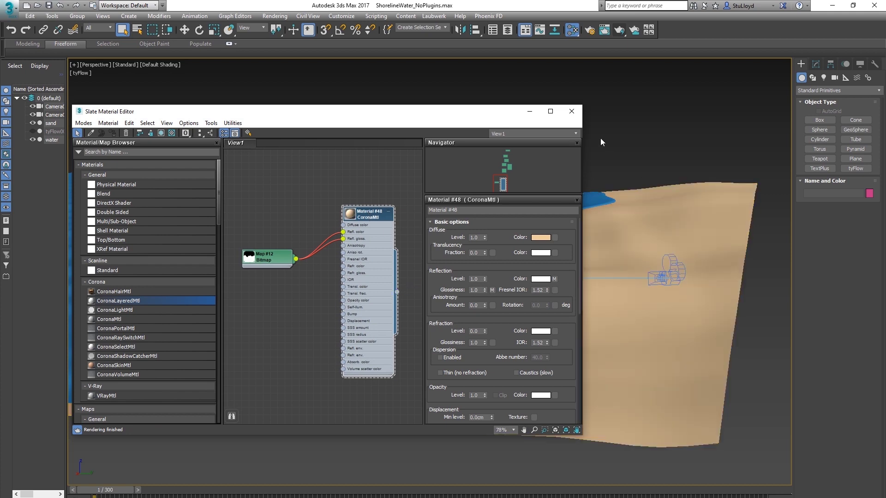
Hide the water object and render the sand from the perspective view at frame 1, cancelling the render before its last pass.
click(571, 111)
click(33, 139)
click(654, 60)
click(620, 30)
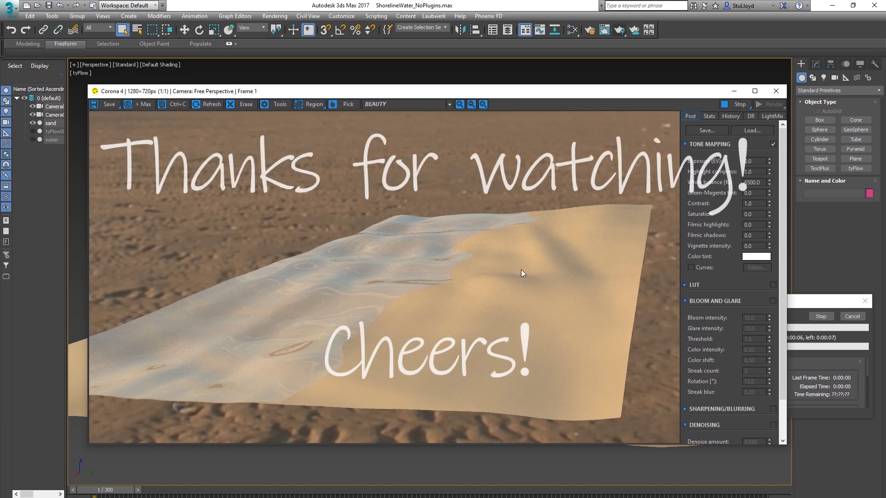
click(859, 319)
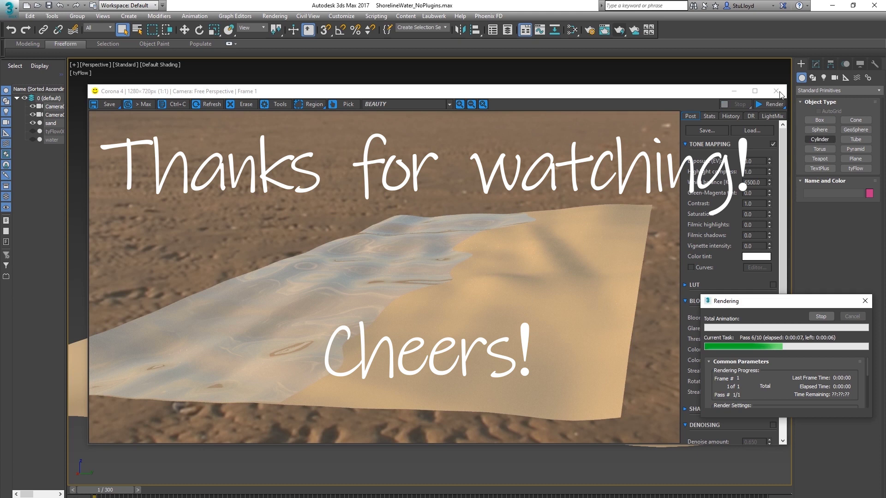